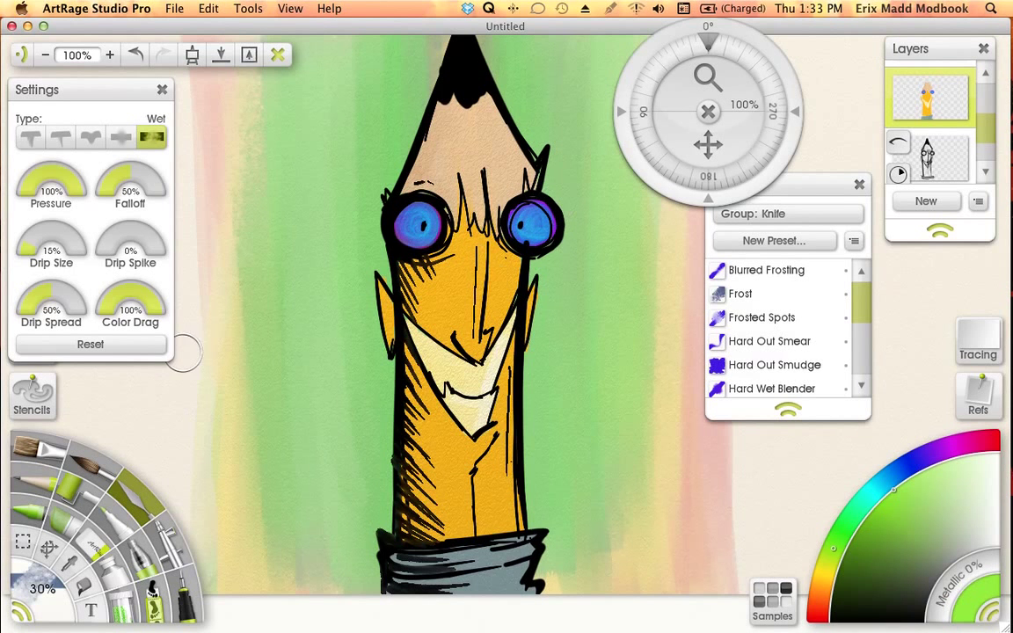
Hide the colour layer to view the line art alone and show it again.
mouse_move(962, 104)
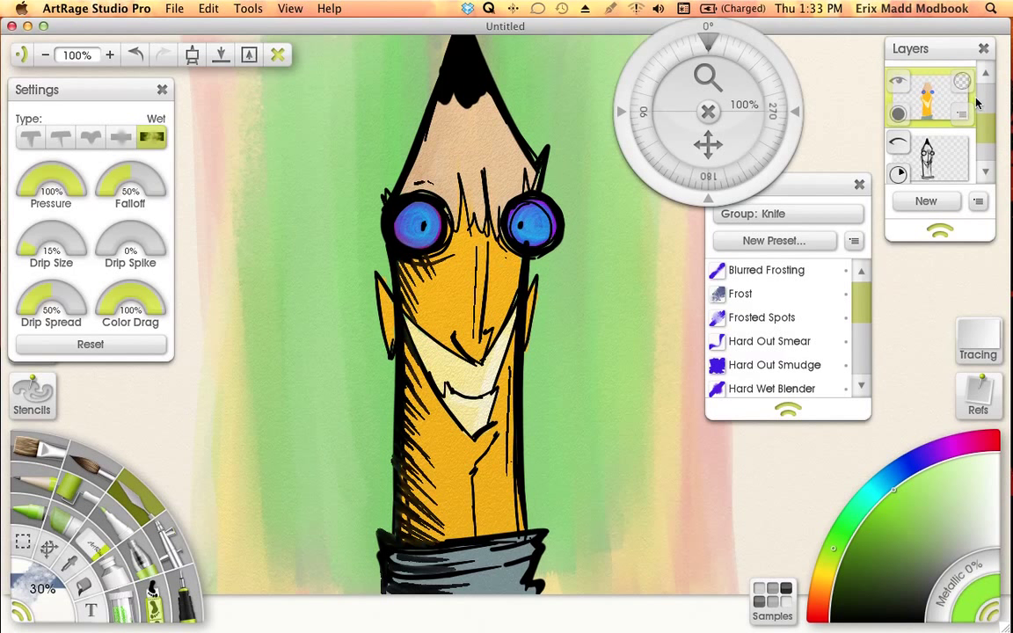
click(899, 82)
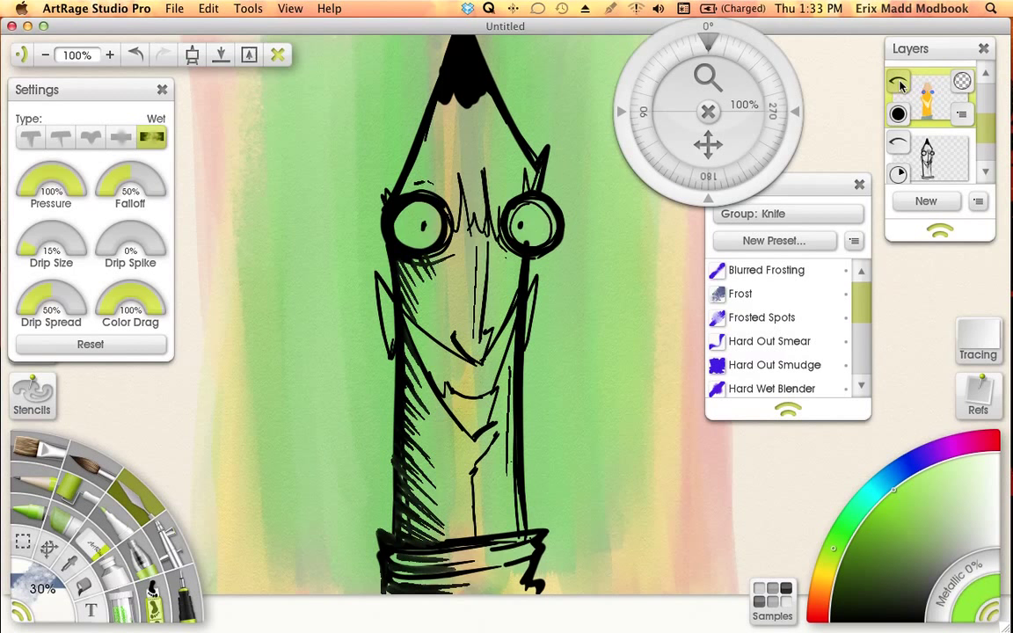
click(898, 81)
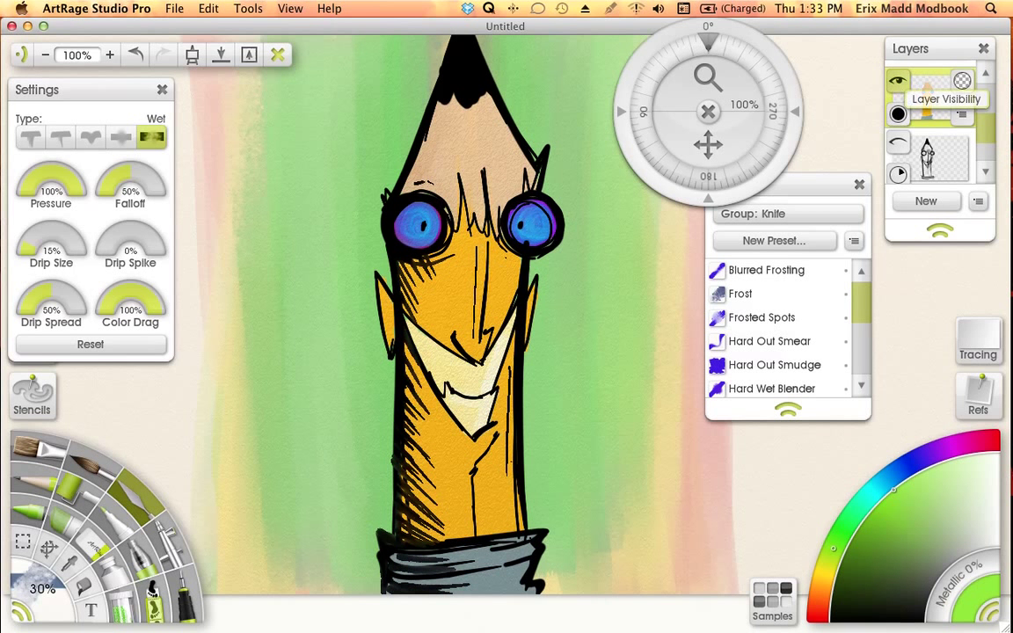
Try a green Ink Pen stroke on the colour layer beside the pencil character and undo it.
click(185, 596)
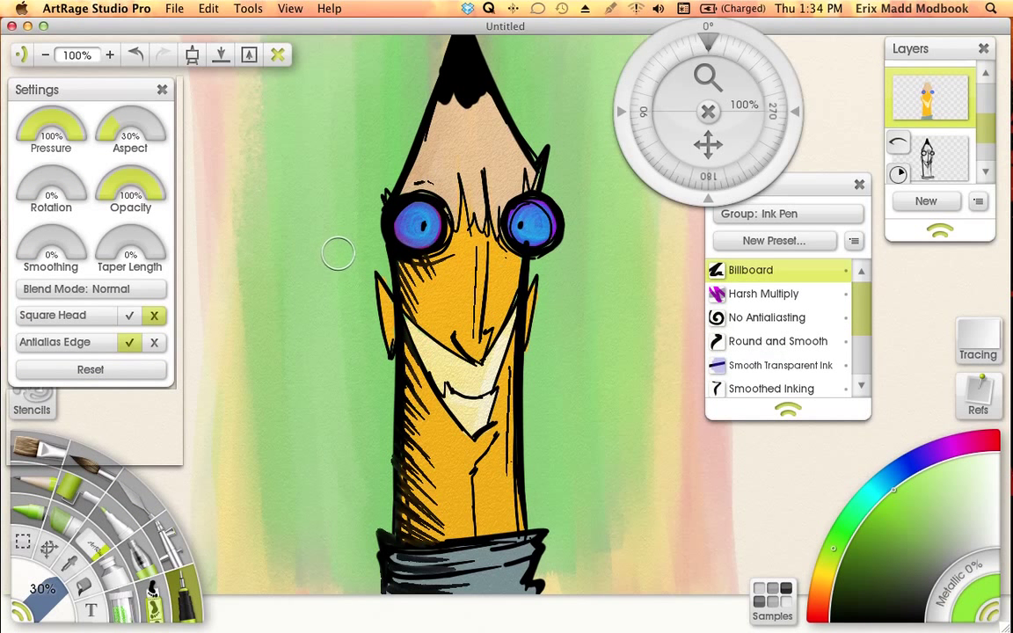
mouse_move(327, 254)
mouse_down()
mouse_move(357, 332)
mouse_move(356, 382)
mouse_up()
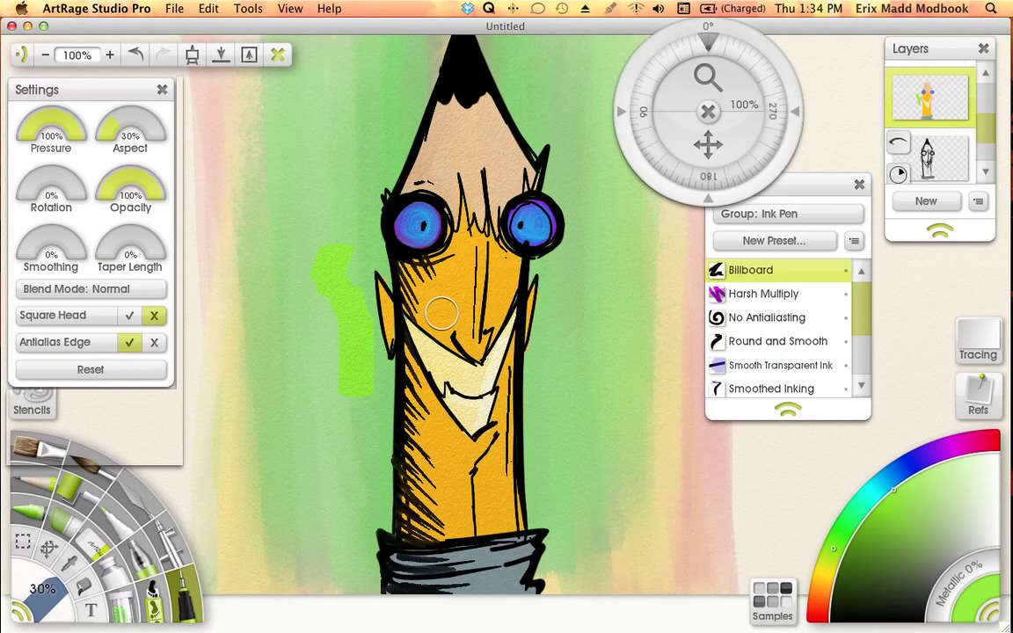
key(super+z)
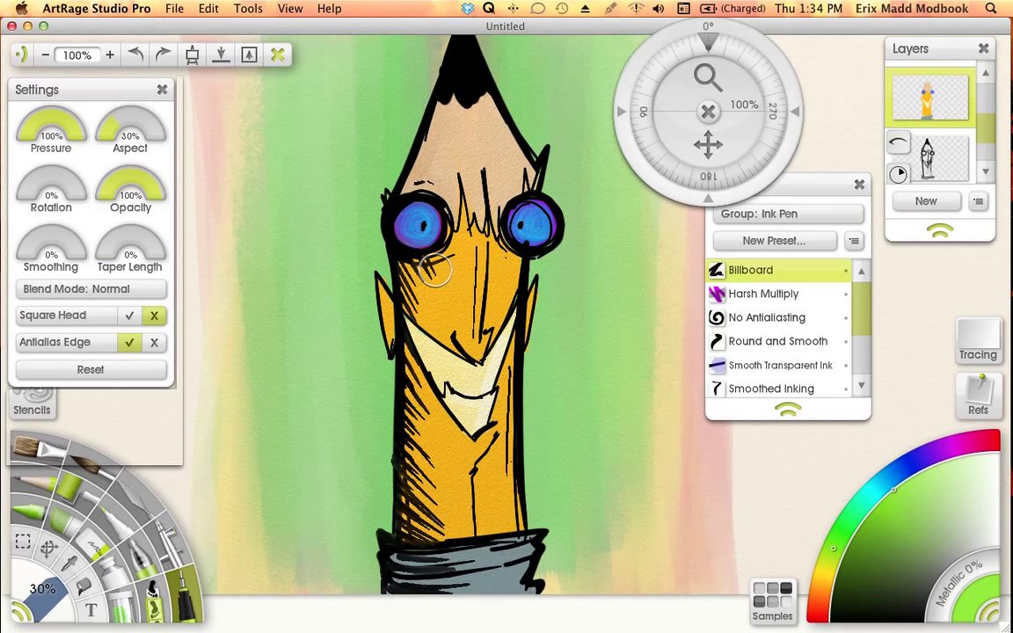
Lock the transparency of the colour layer.
mouse_move(952, 82)
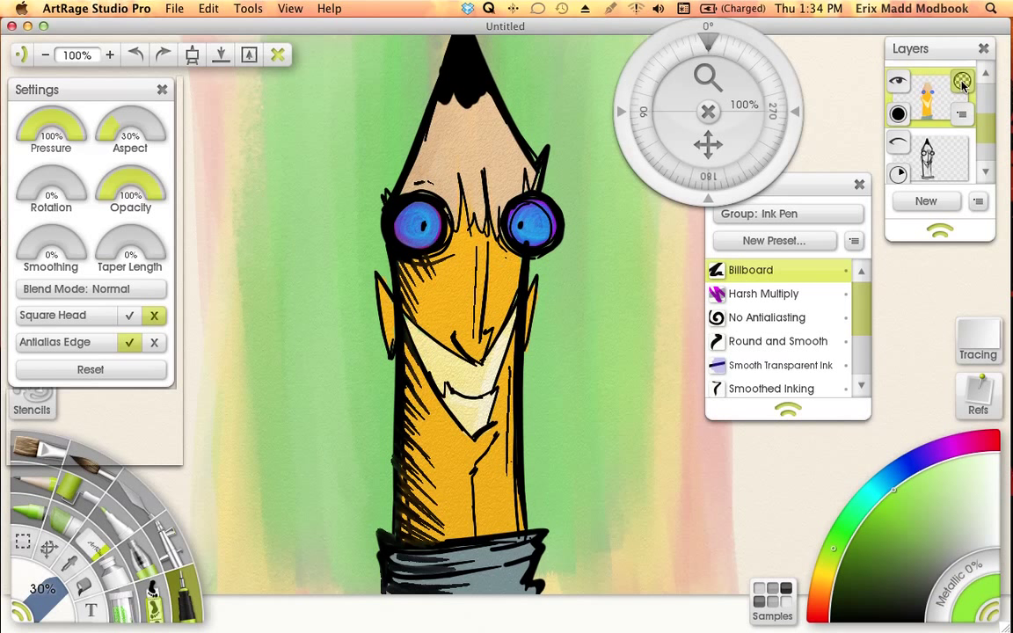
click(963, 82)
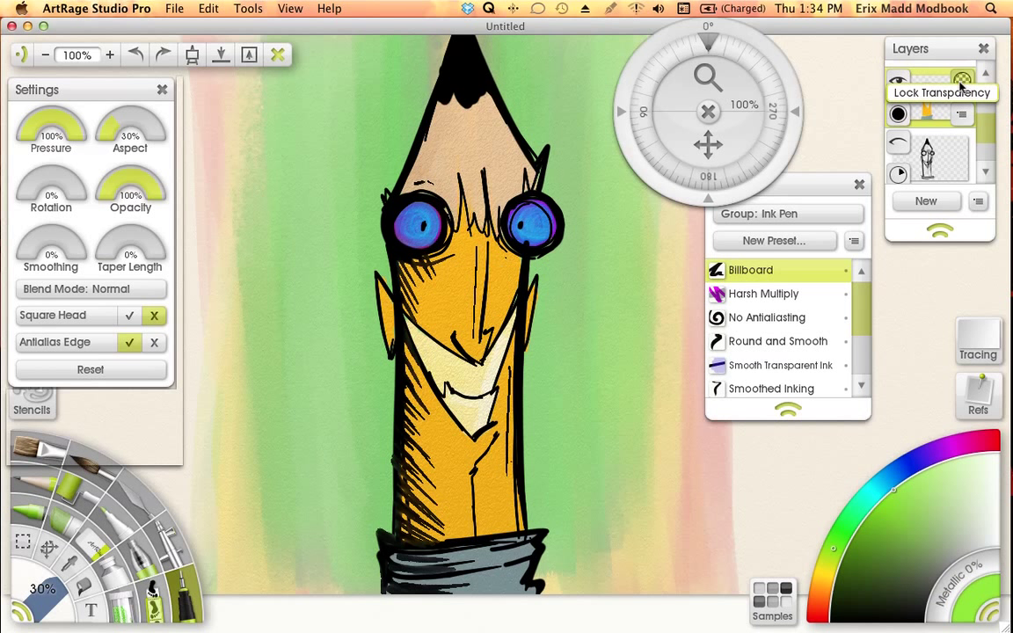
click(961, 82)
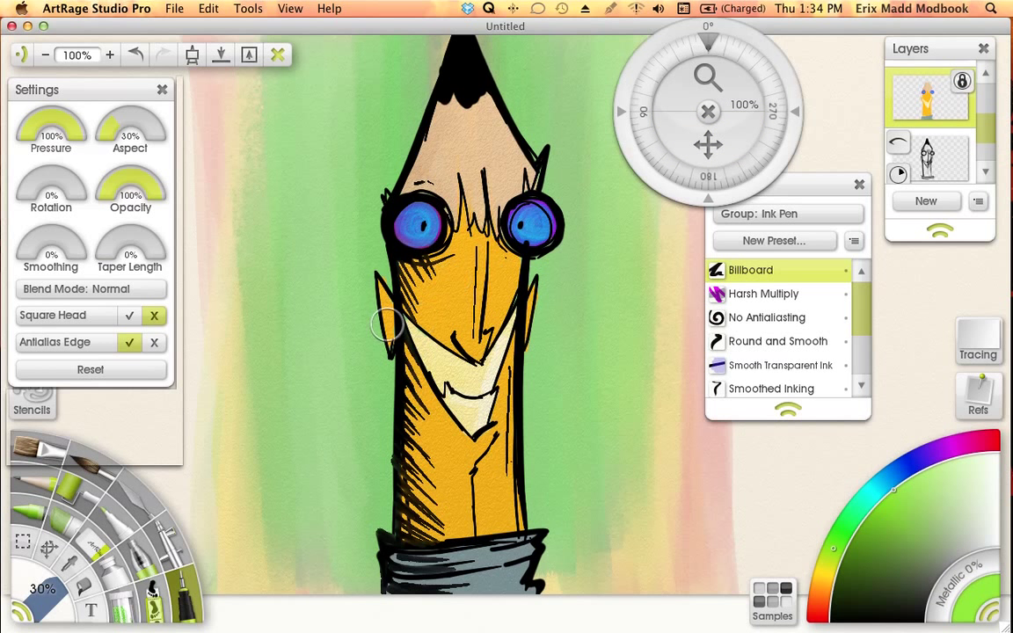
Try green Ink Pen strokes across the character's cheek, ear, eye and wooden tip, and undo them all.
mouse_move(442, 294)
mouse_down()
mouse_move(407, 355)
mouse_move(381, 286)
mouse_up()
mouse_move(397, 243)
mouse_down()
mouse_move(421, 109)
mouse_move(467, 115)
mouse_up()
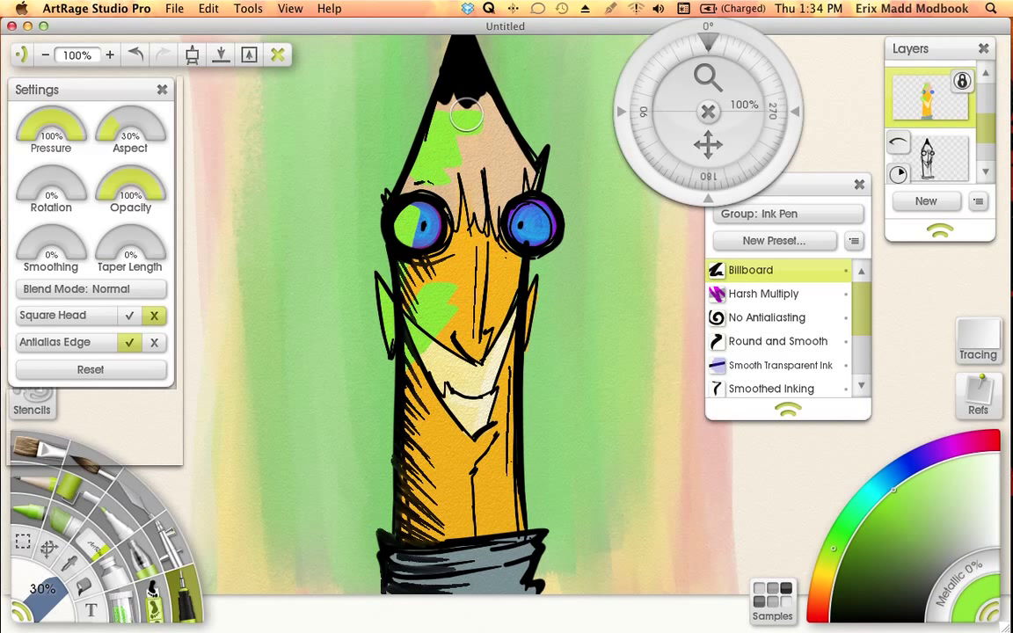
key(super+z)
key(super+z)
key(super+z)
key(super+z)
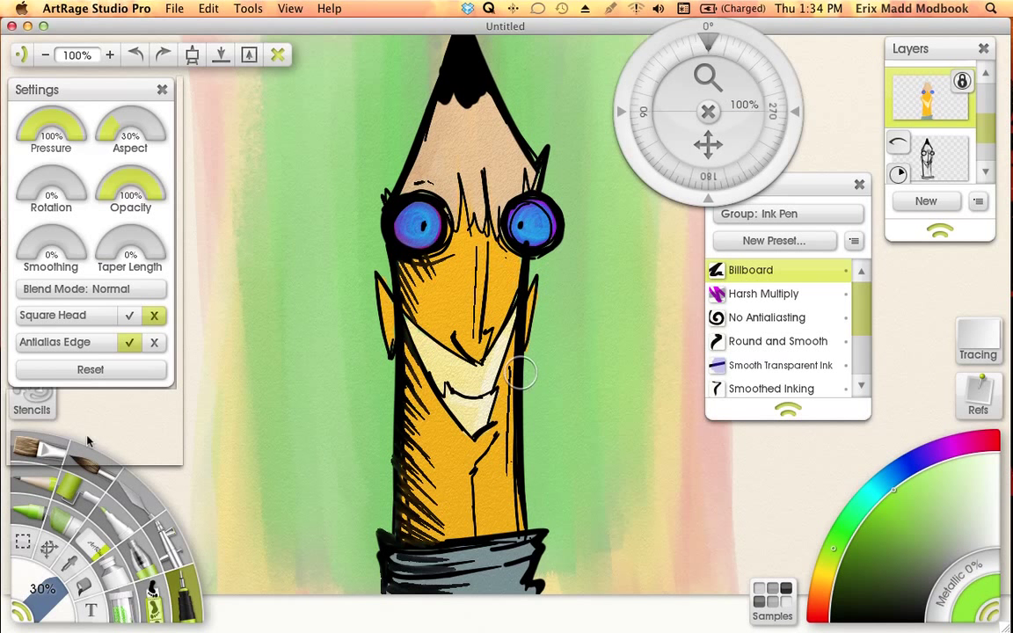
Switch to the Airbrush with the Erix Airbrush01 preset.
click(168, 537)
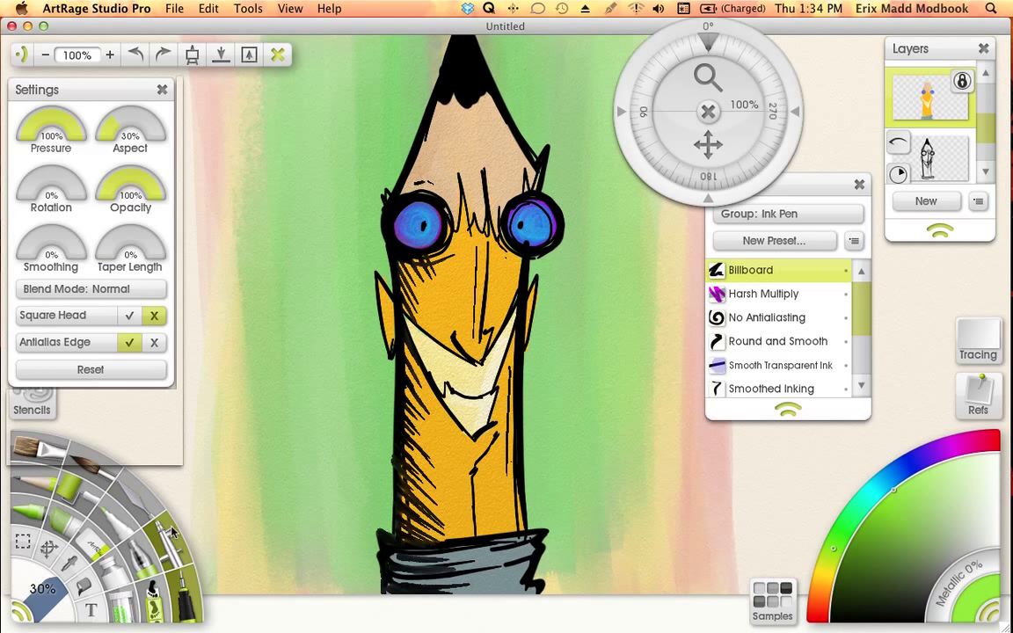
click(172, 531)
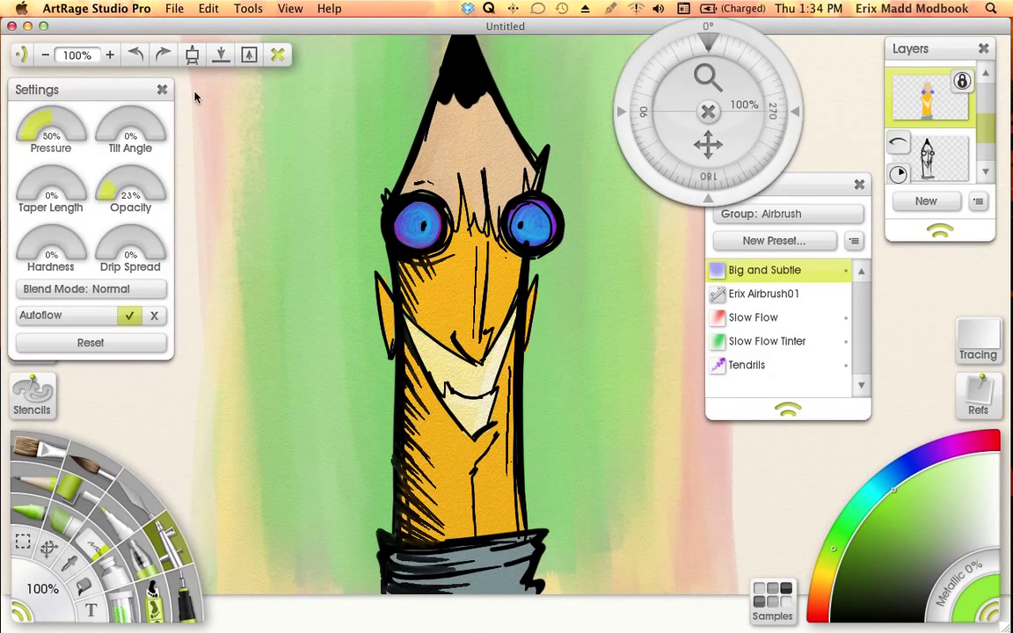
click(184, 129)
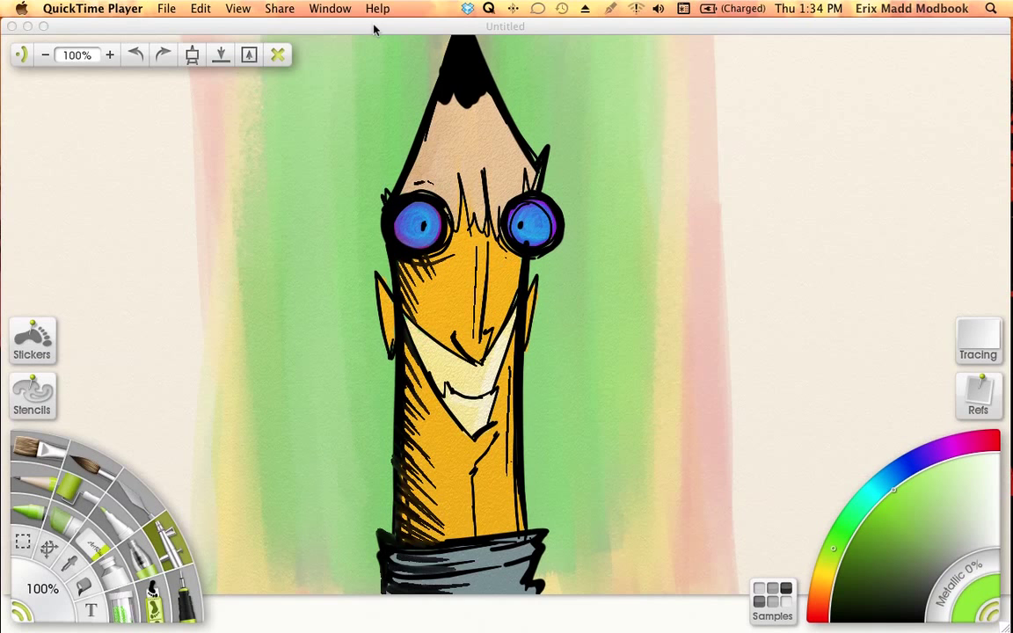
click(336, 24)
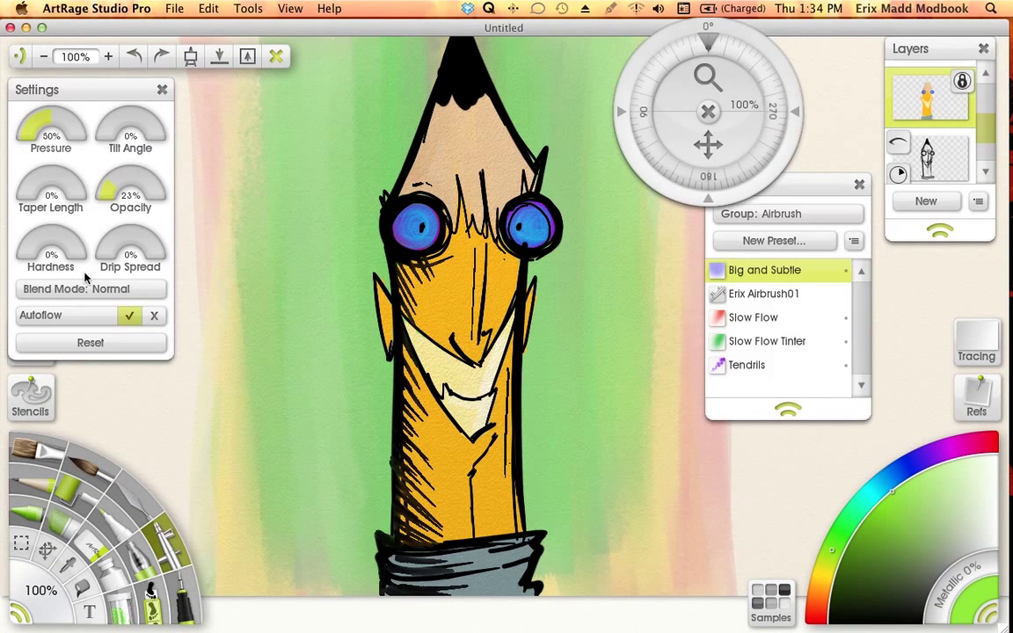
click(779, 296)
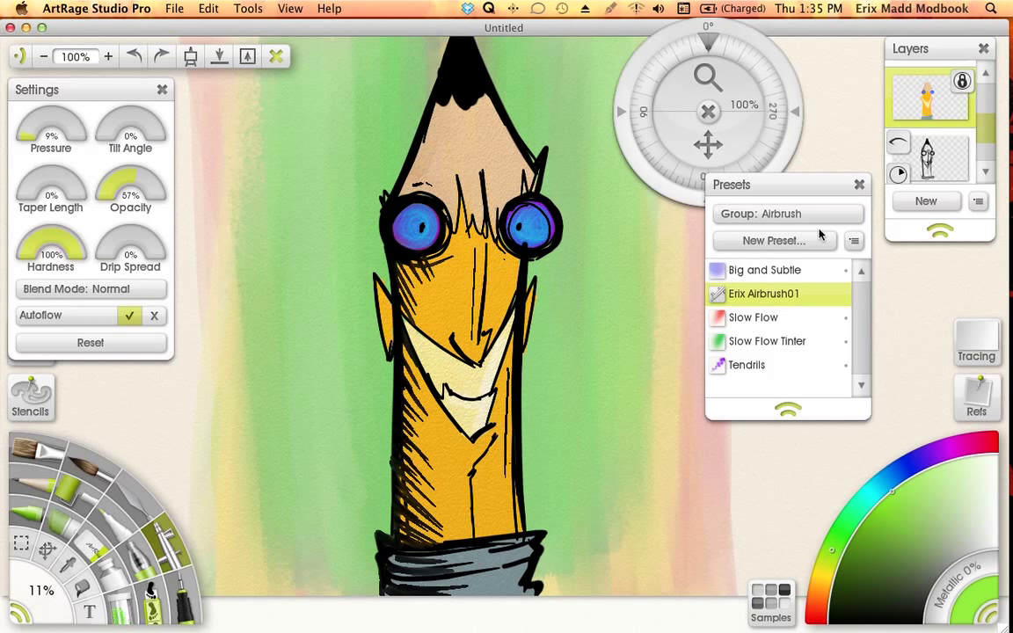
Choose a dark reddish-brown paint colour for the shading.
mouse_move(924, 130)
drag(829, 580, 830, 594)
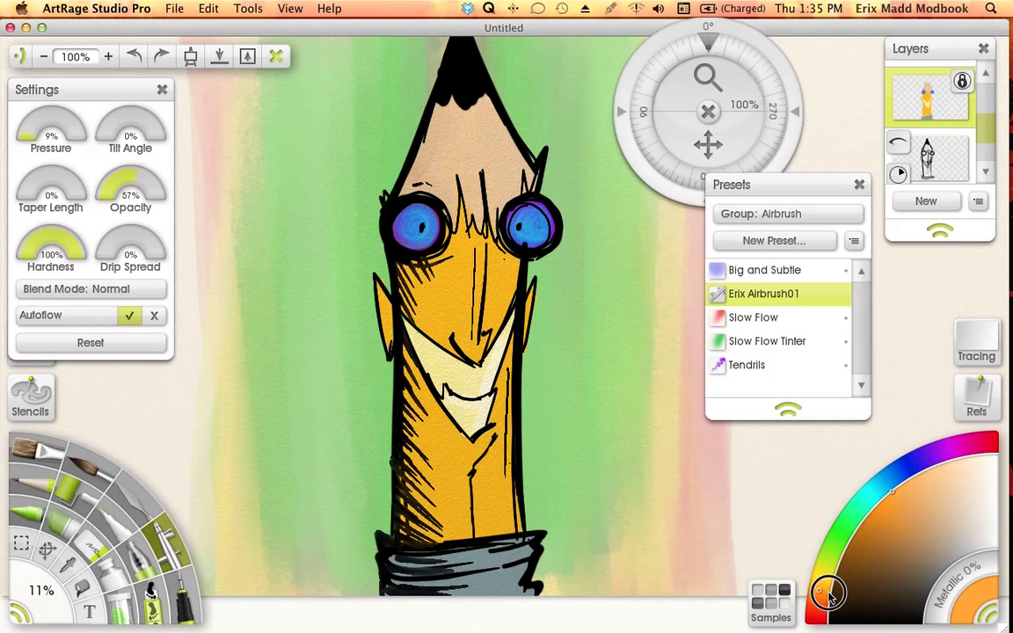
click(878, 534)
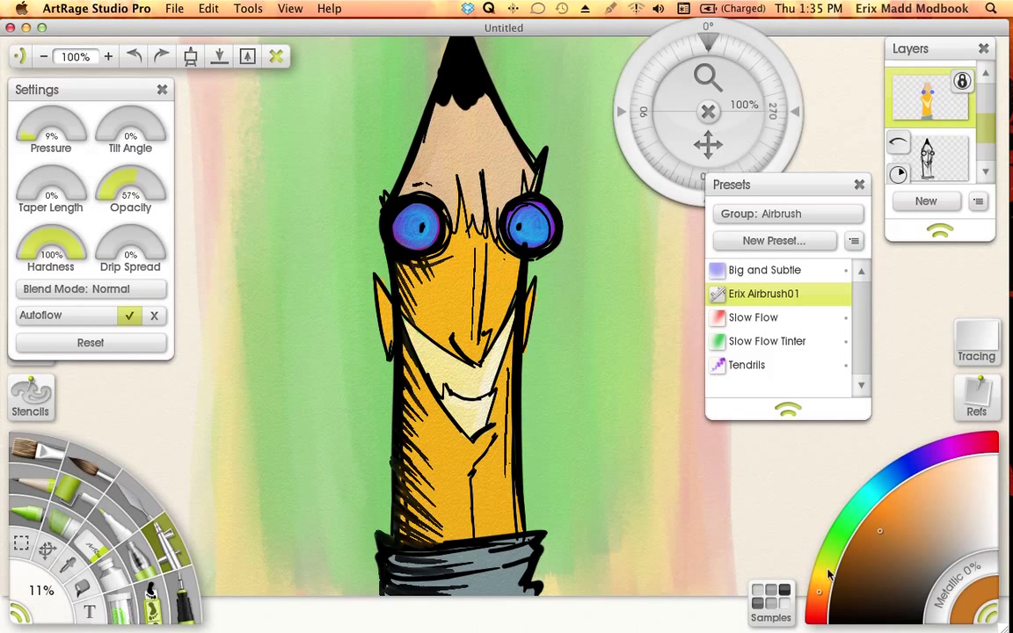
click(820, 600)
drag(875, 548, 872, 544)
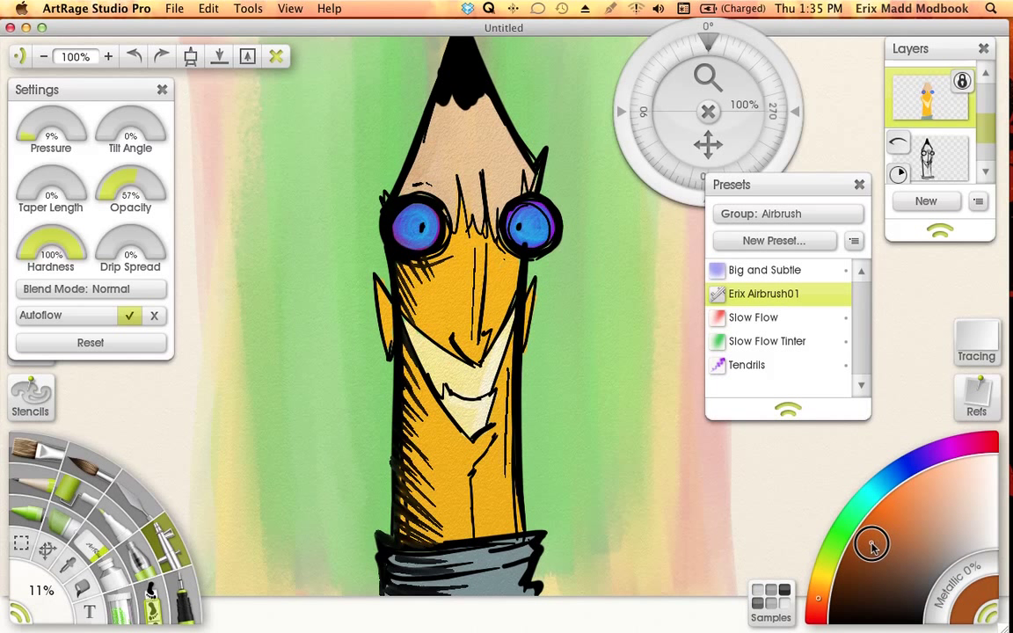
click(820, 602)
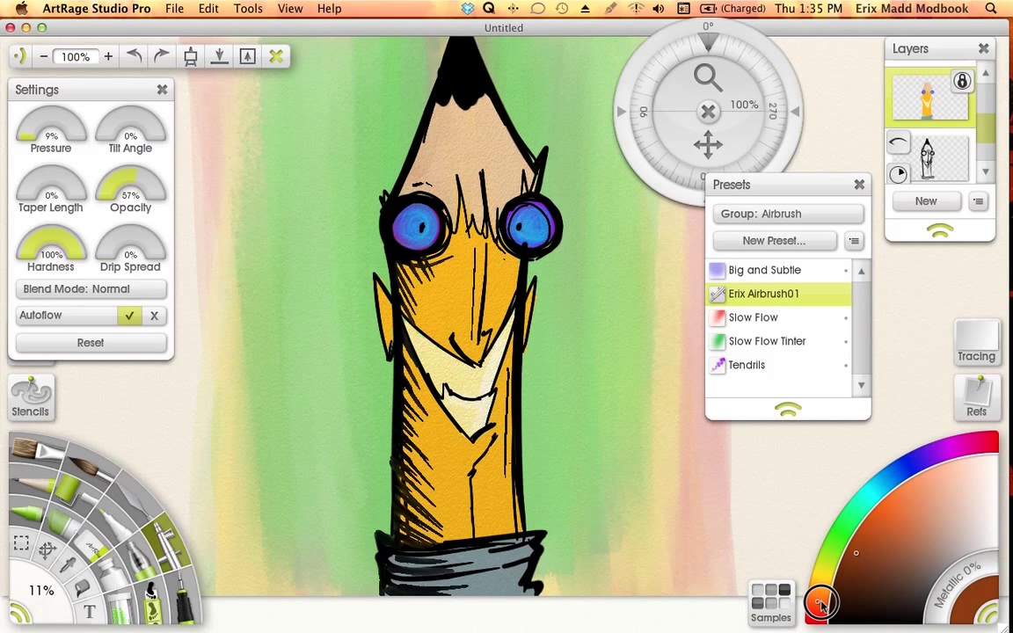
drag(819, 603, 885, 521)
click(816, 601)
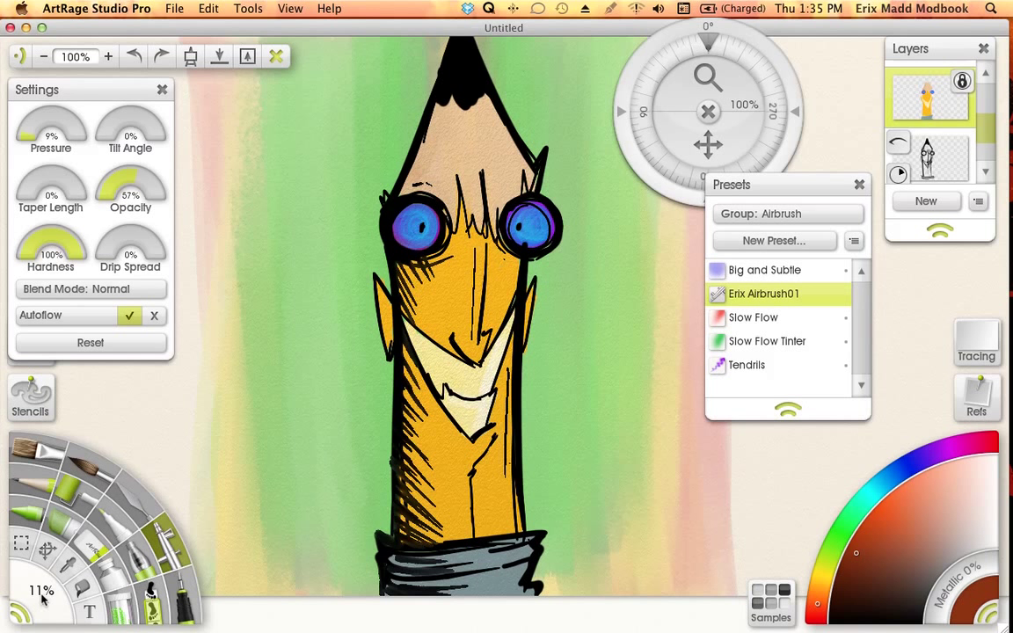
Set the airbrush size to 34% and shade the left side of the pencil's face and body in reddish brown.
drag(42, 598, 104, 602)
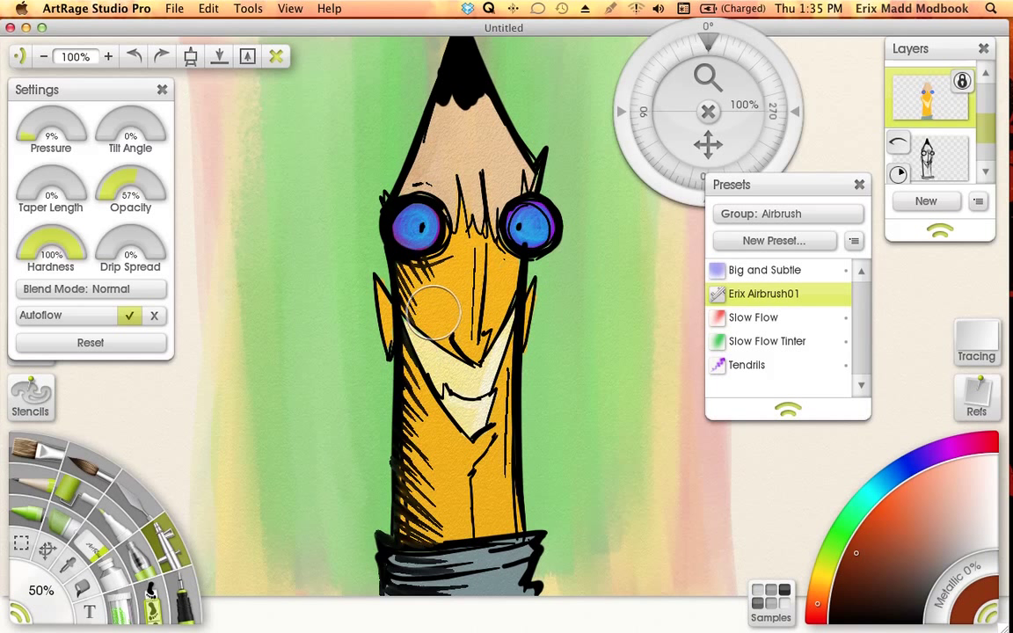
drag(40, 591, 19, 589)
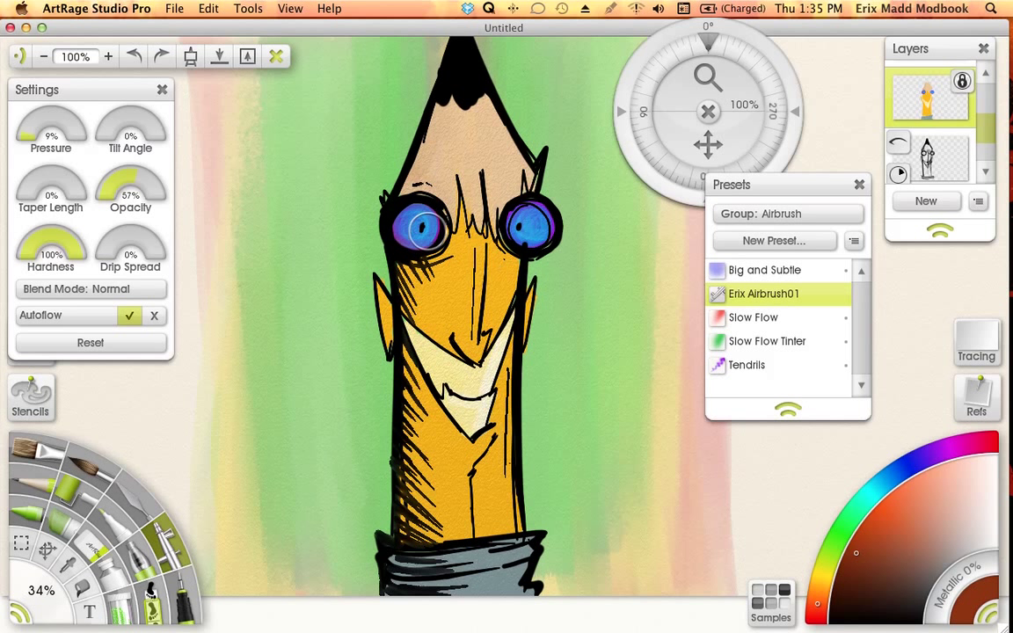
drag(427, 236, 428, 488)
key(super+z)
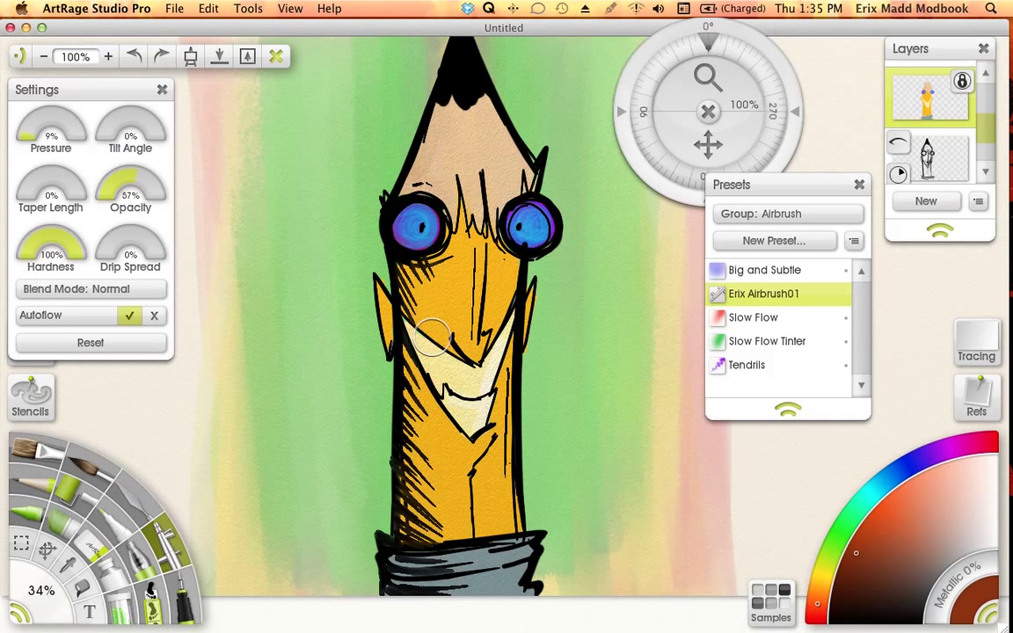
mouse_move(426, 255)
mouse_down()
mouse_move(428, 319)
mouse_move(382, 357)
mouse_move(381, 475)
mouse_up()
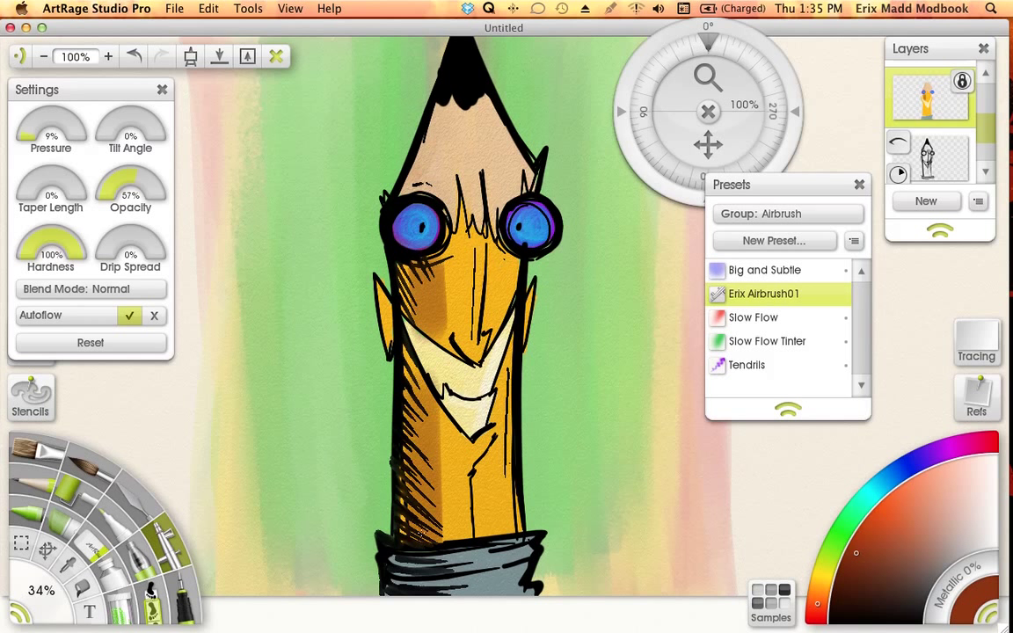
drag(414, 404, 413, 366)
mouse_move(420, 280)
mouse_down()
mouse_move(415, 310)
mouse_move(380, 290)
mouse_move(391, 237)
mouse_up()
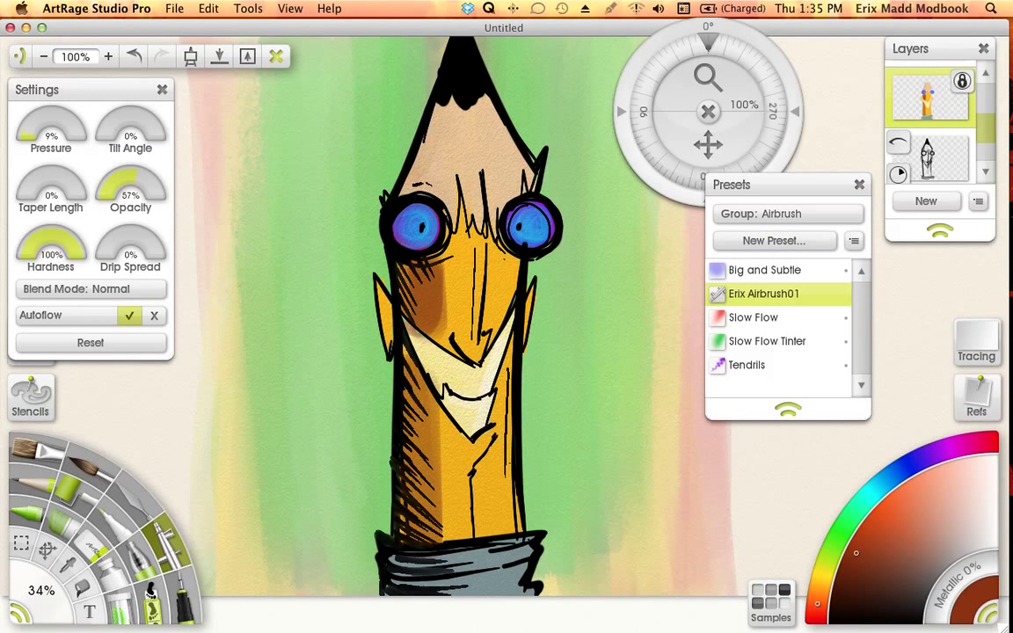
Airbrush brighter orange-red over the left side of the face, body and wooden tip, and blend orange over the tip's shading.
click(869, 515)
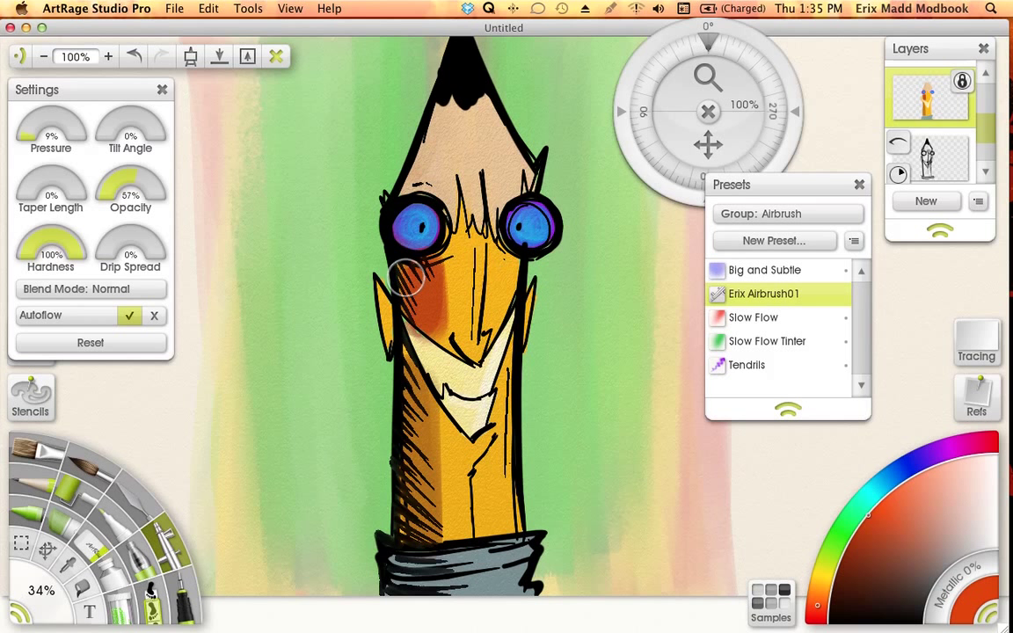
drag(421, 399, 419, 523)
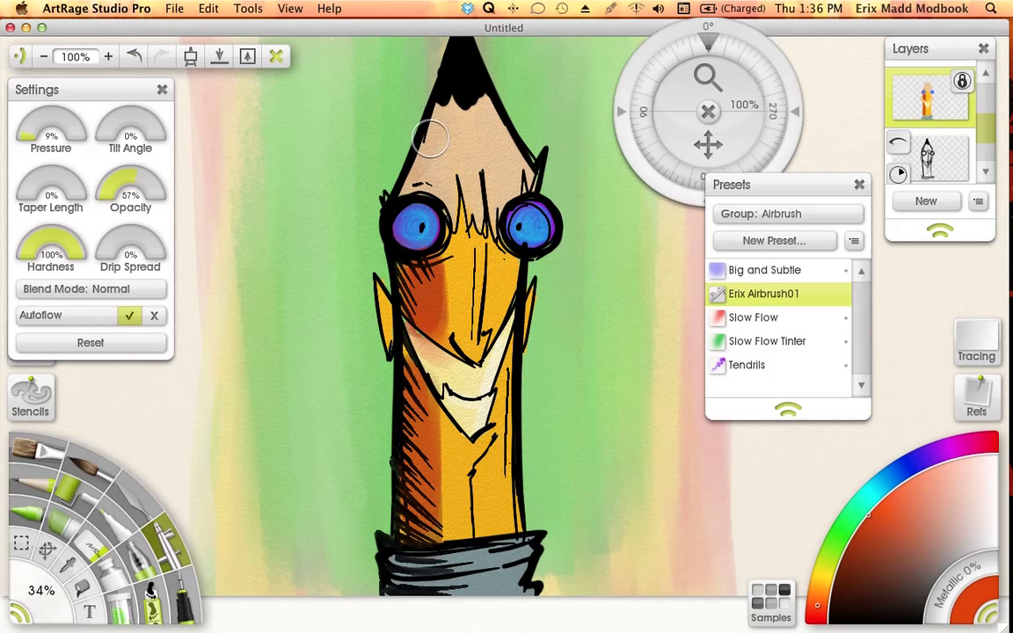
mouse_move(454, 121)
mouse_down()
mouse_move(444, 170)
mouse_move(460, 121)
mouse_up()
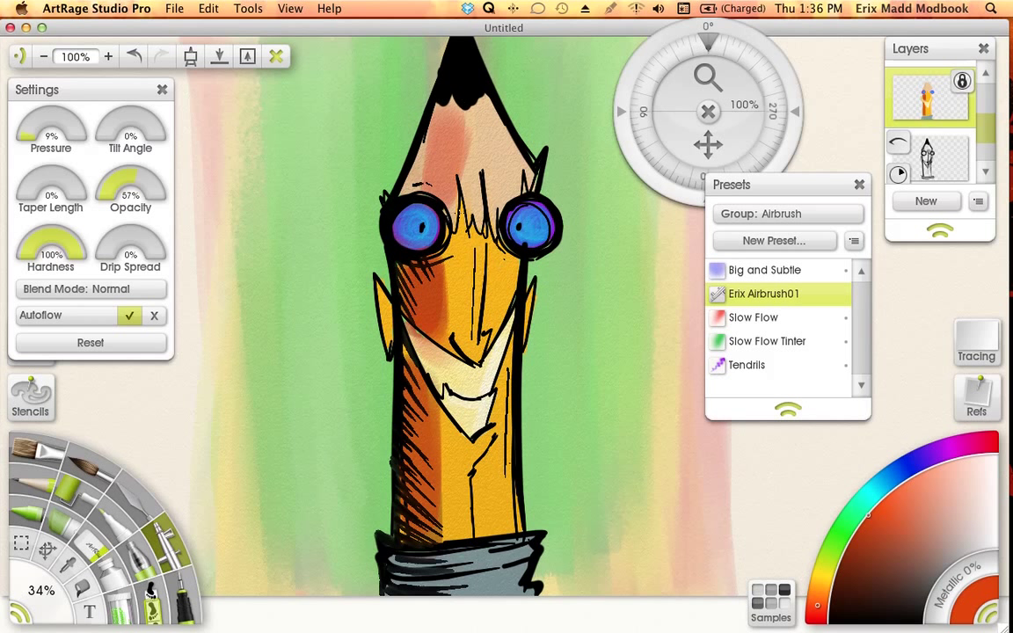
click(818, 591)
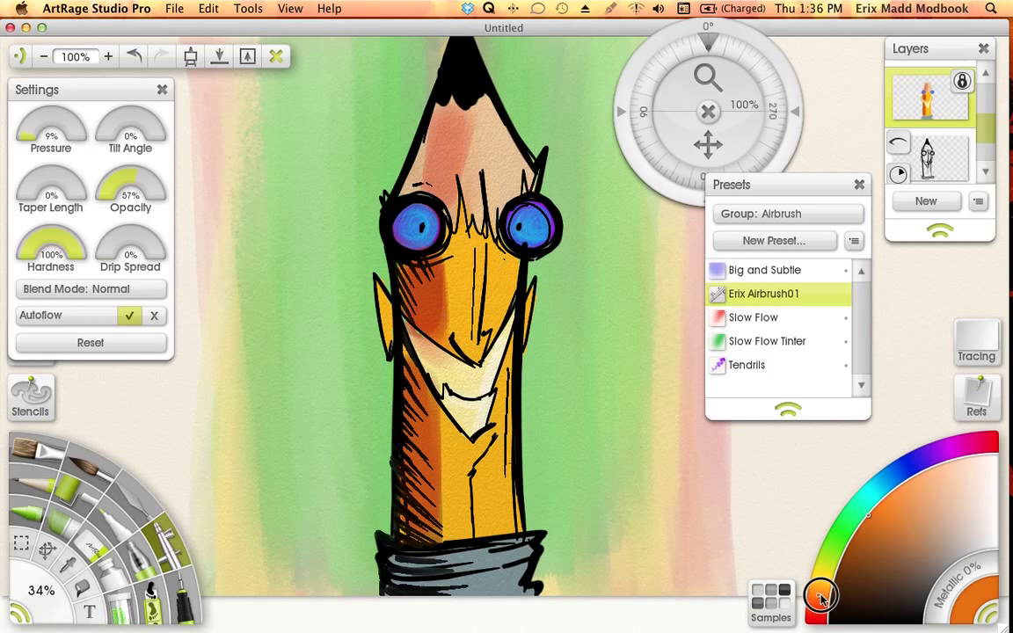
drag(454, 118, 449, 197)
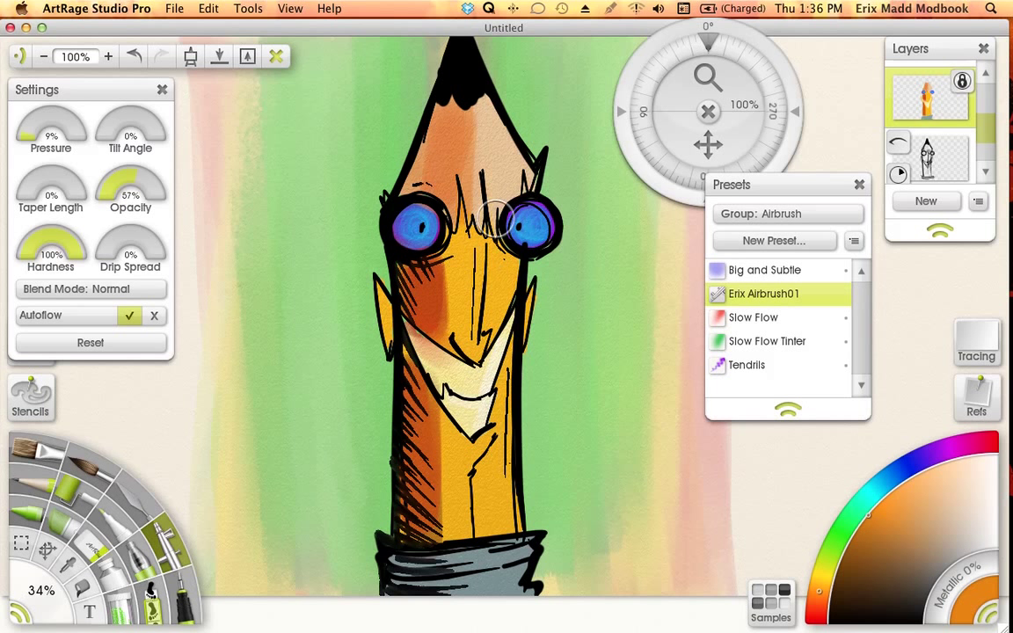
Shade the left side of the grey metal band below the pencil's body with dark purple.
click(943, 456)
drag(946, 459, 937, 473)
click(891, 586)
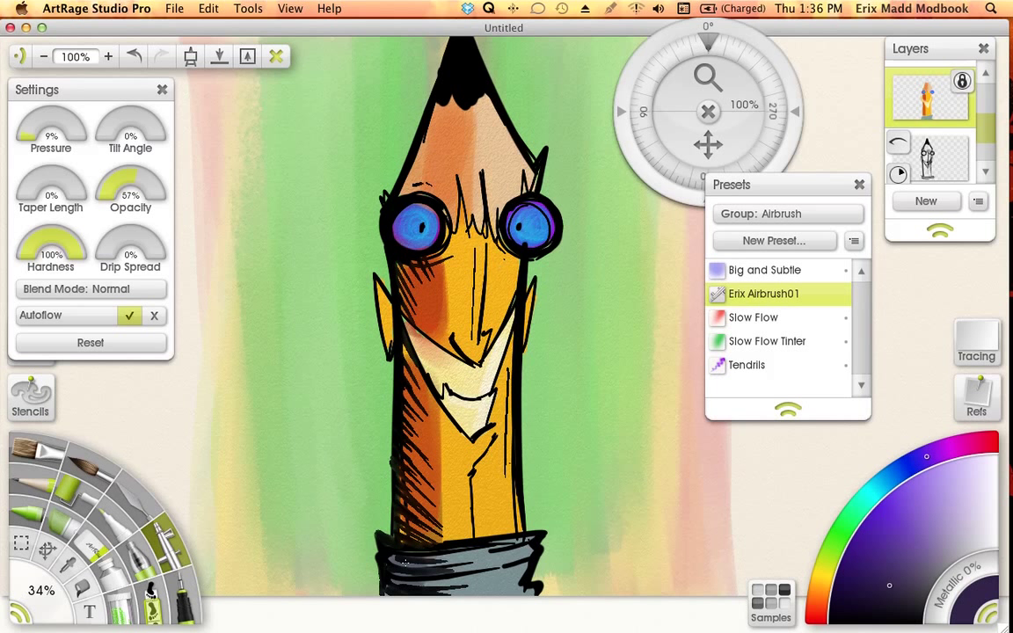
mouse_move(407, 564)
mouse_down()
mouse_move(433, 592)
mouse_move(418, 574)
mouse_move(452, 578)
mouse_move(448, 599)
mouse_move(452, 559)
mouse_move(392, 582)
mouse_up()
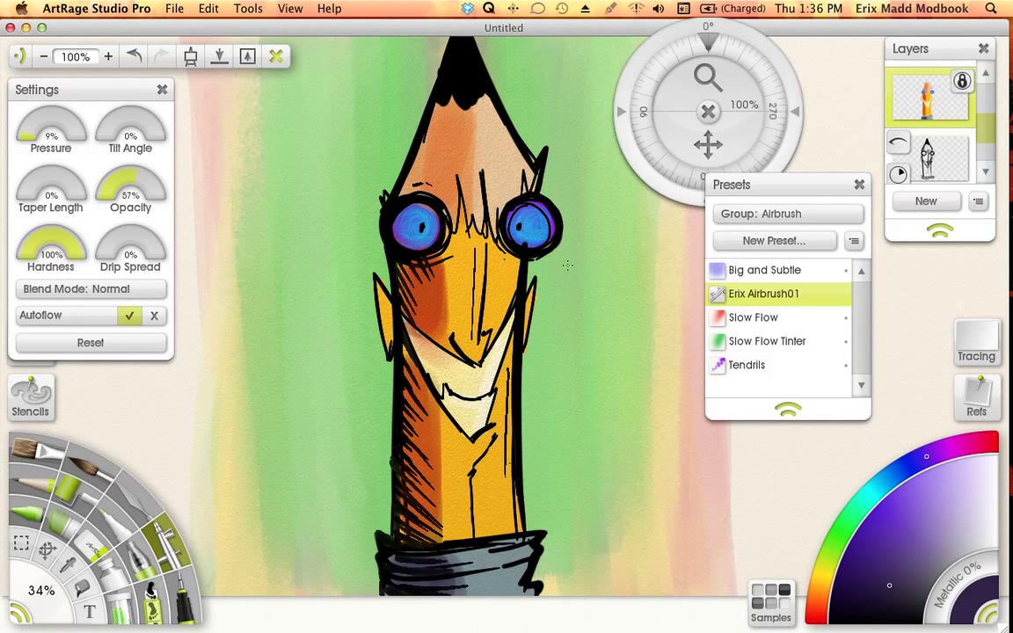
Airbrush red over the shaded left side of the pencil's lower body.
click(816, 614)
click(868, 522)
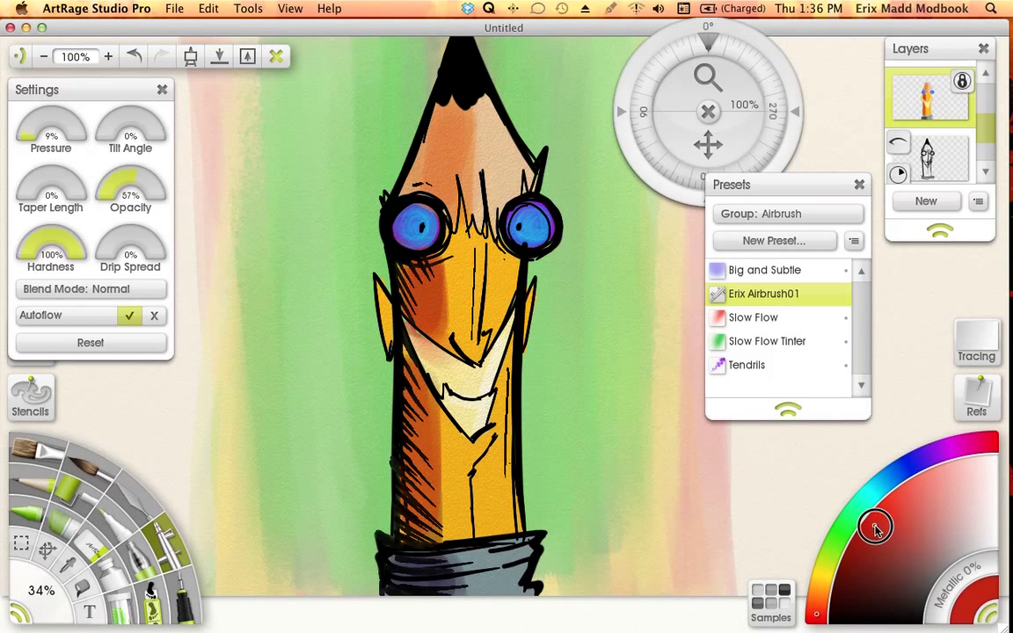
drag(441, 460, 442, 547)
drag(404, 405, 405, 479)
drag(393, 372, 396, 484)
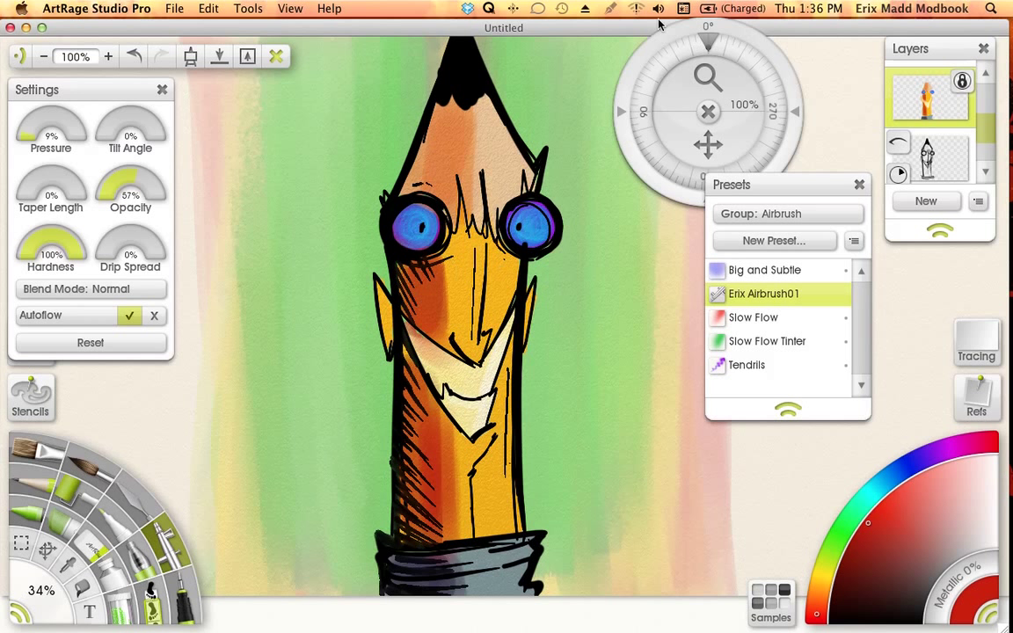
Airbrush pale yellow highlights on the pencil's right side and eyes at 17% size, and along the nose at 14%.
drag(37, 591, 18, 579)
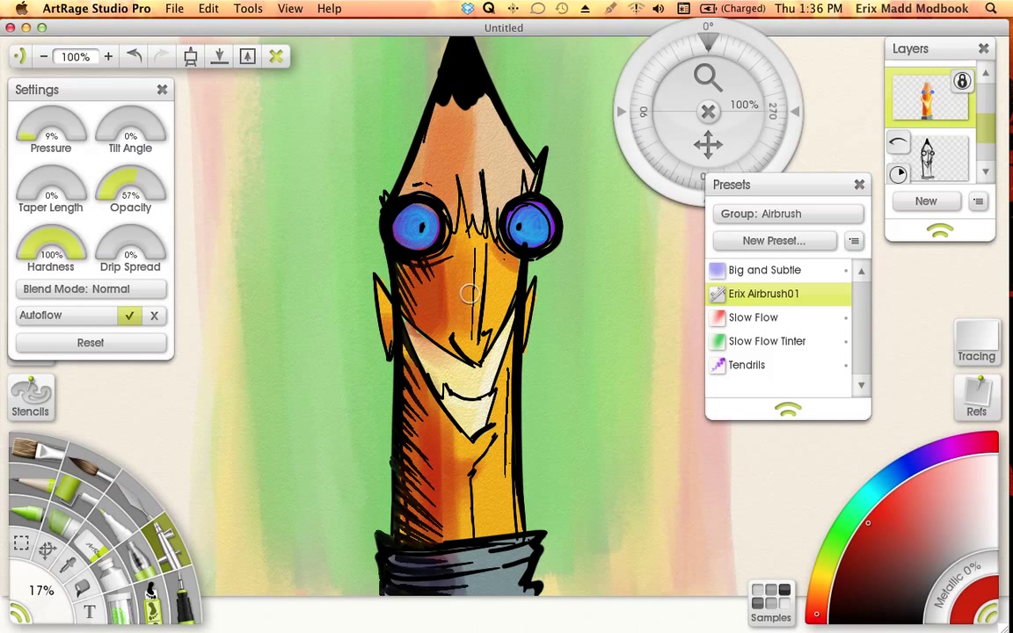
click(824, 582)
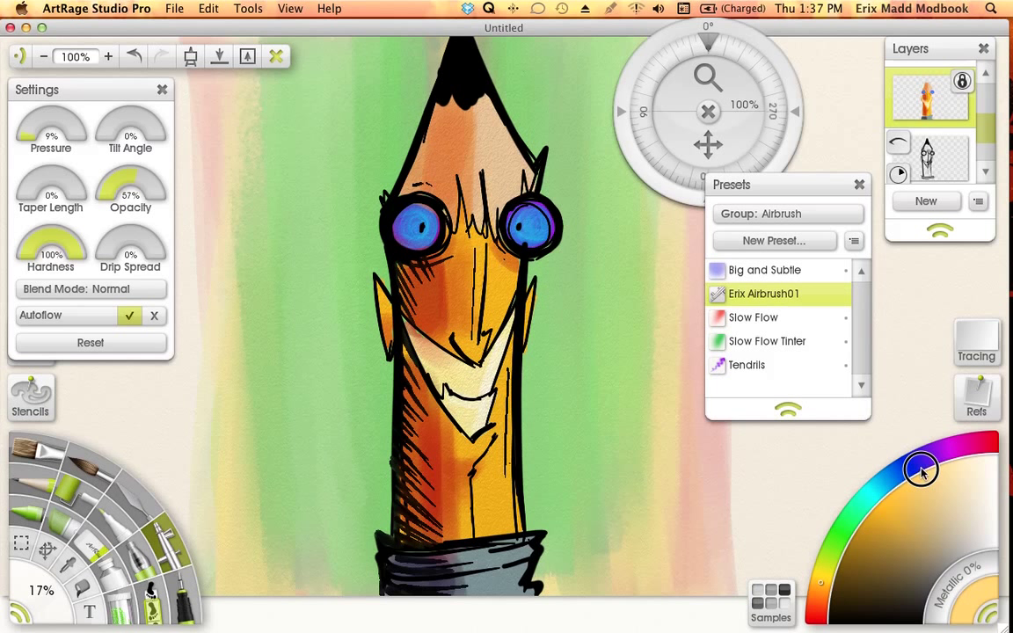
drag(922, 470, 931, 467)
drag(820, 582, 823, 575)
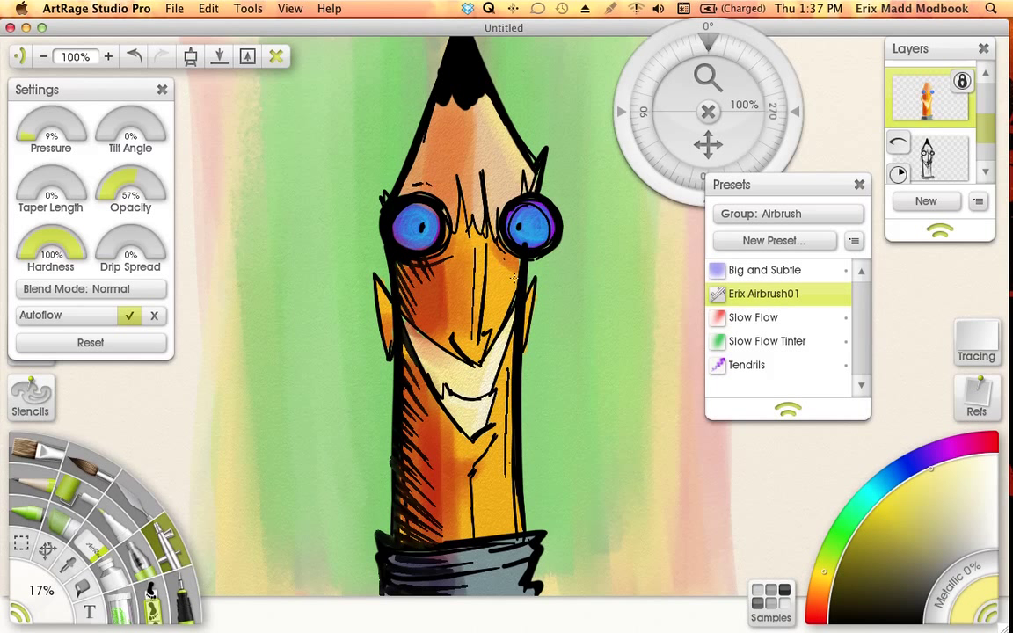
mouse_move(512, 364)
mouse_down()
mouse_move(515, 533)
mouse_move(505, 360)
mouse_move(511, 388)
mouse_move(506, 371)
mouse_up()
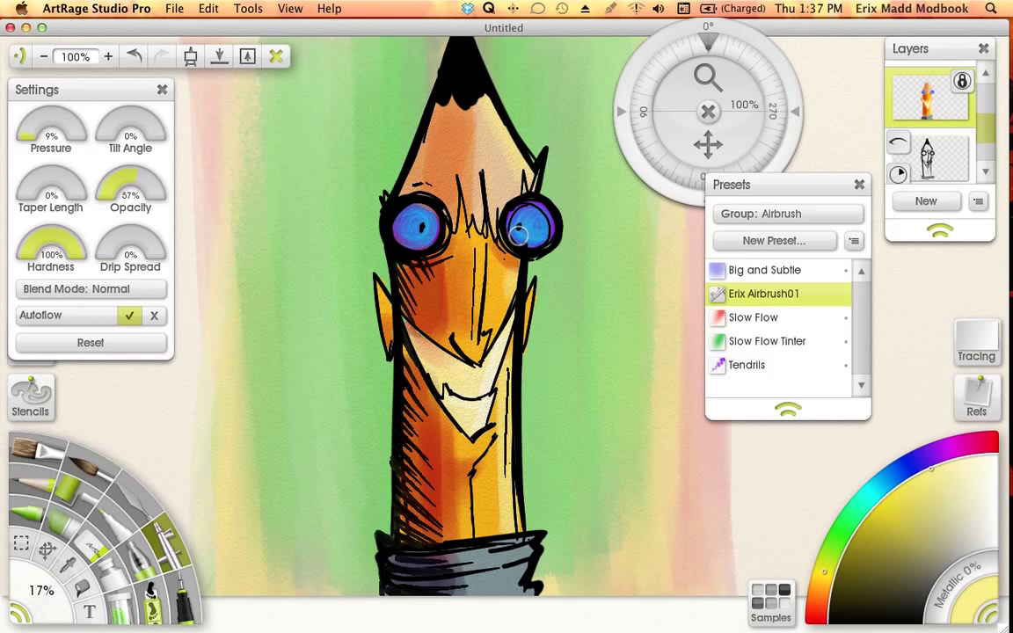
drag(534, 245, 542, 199)
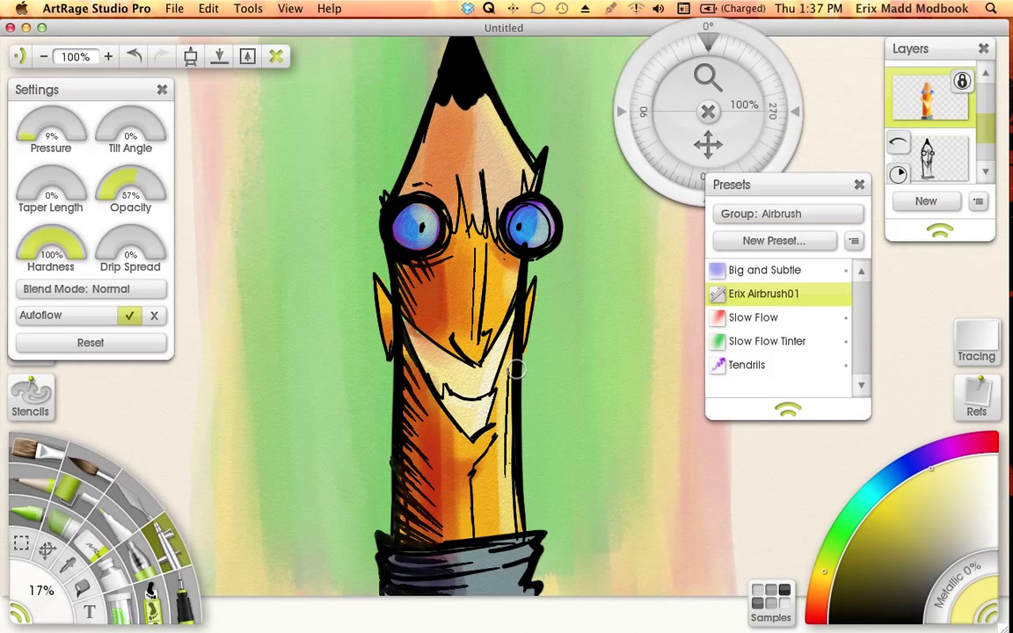
mouse_move(42, 601)
mouse_down()
mouse_move(35, 609)
mouse_move(53, 599)
mouse_up()
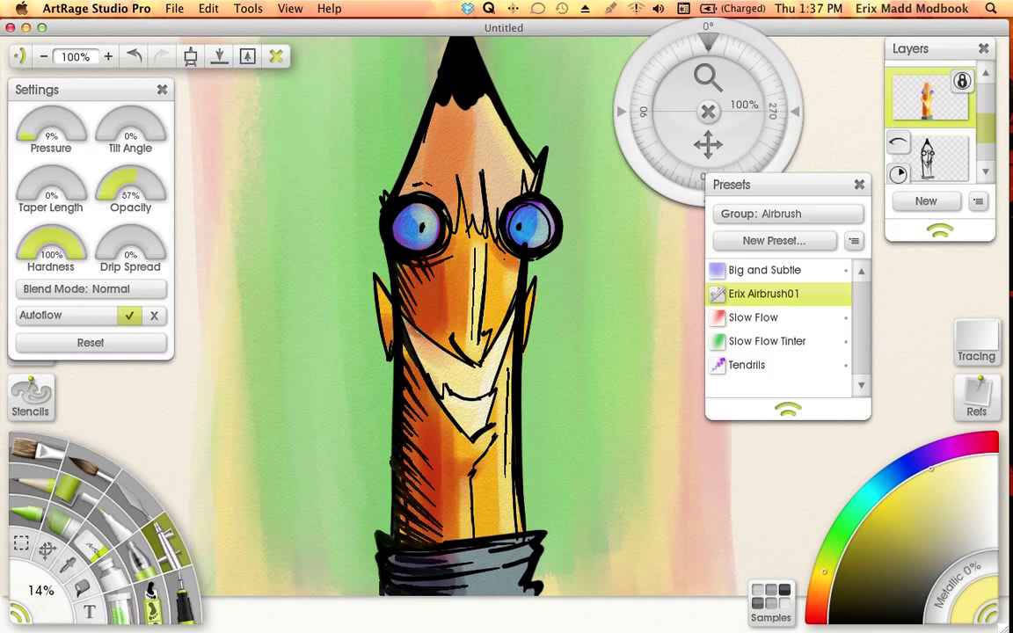
Airbrush pale cyan over the right side of the grey metal band, and sample the band's dark shadow colour.
click(869, 503)
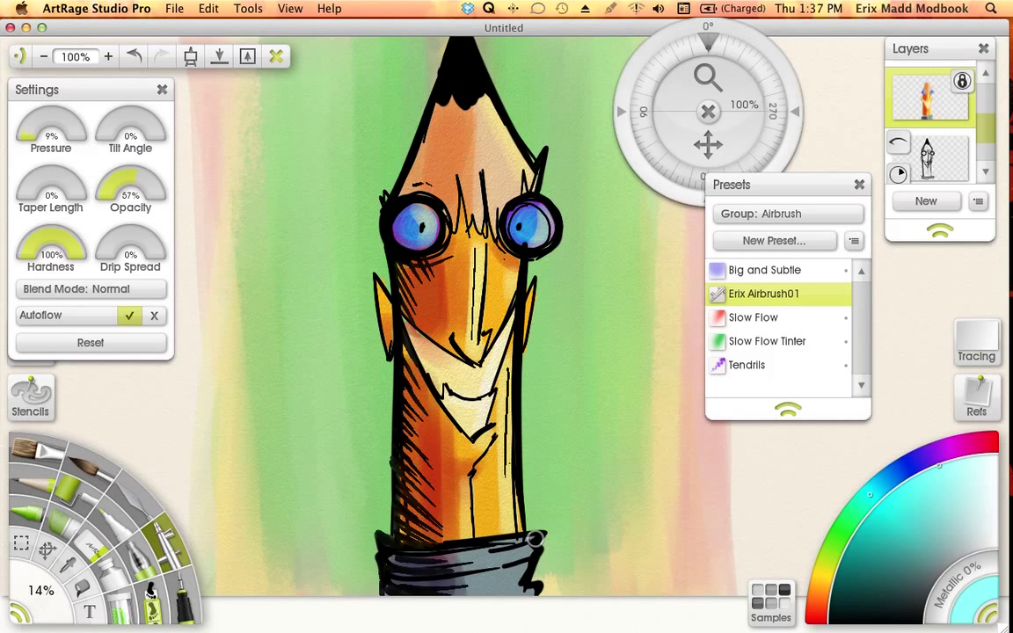
mouse_move(529, 552)
mouse_down()
mouse_move(488, 560)
mouse_move(535, 554)
mouse_move(483, 584)
mouse_move(536, 586)
mouse_up()
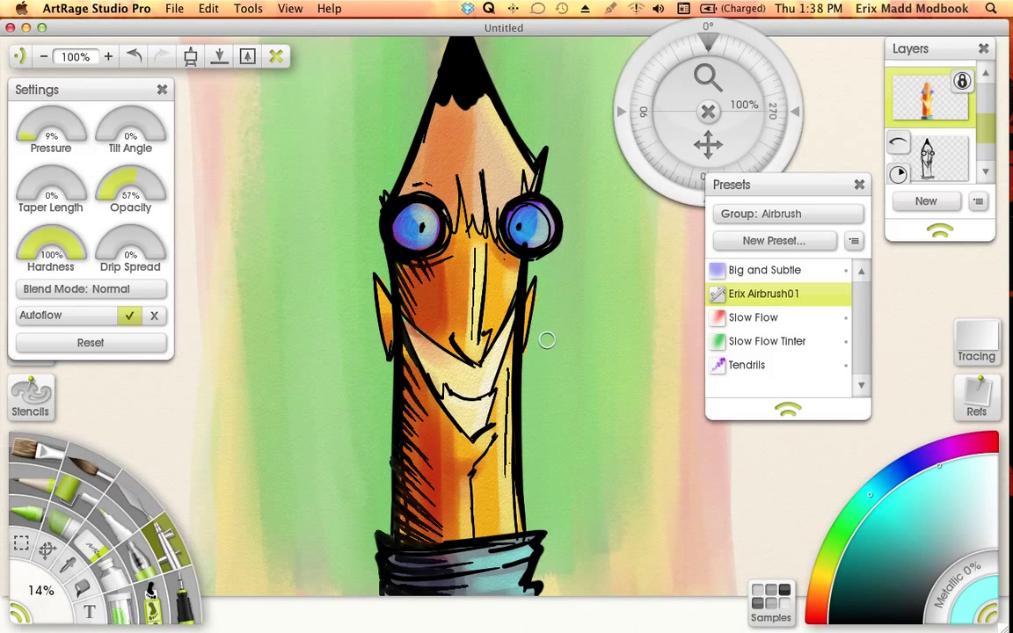
alt+click(435, 582)
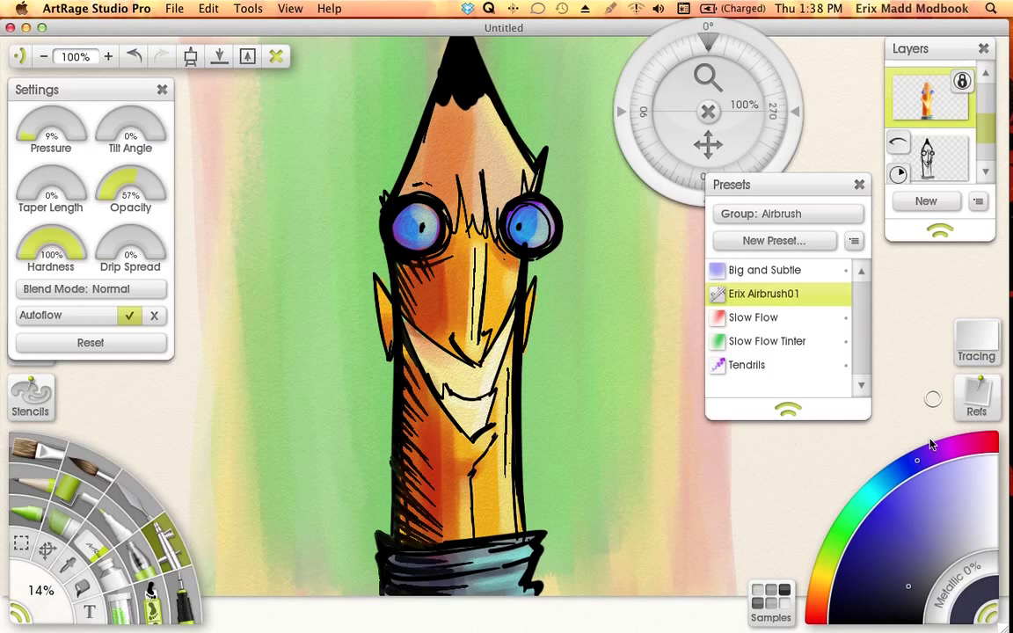
Set the airbrush size to 26% and spray magenta pink over the shaded left edge of the face and body.
mouse_move(955, 456)
mouse_down()
mouse_move(896, 474)
mouse_move(909, 494)
mouse_move(927, 453)
mouse_move(948, 461)
mouse_move(957, 447)
mouse_up()
click(906, 504)
drag(887, 510, 894, 501)
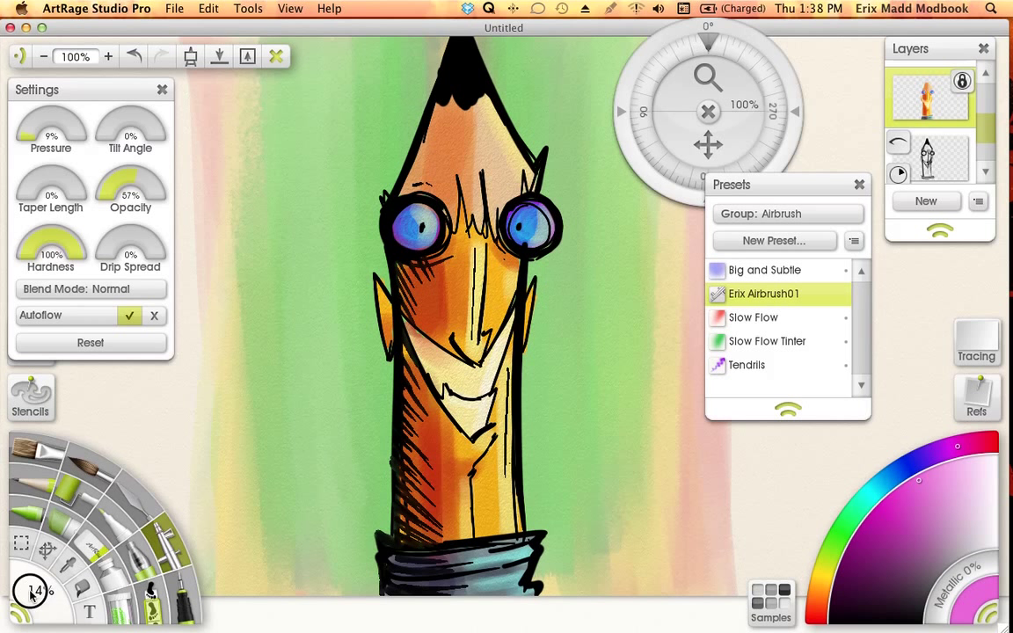
drag(29, 593, 53, 604)
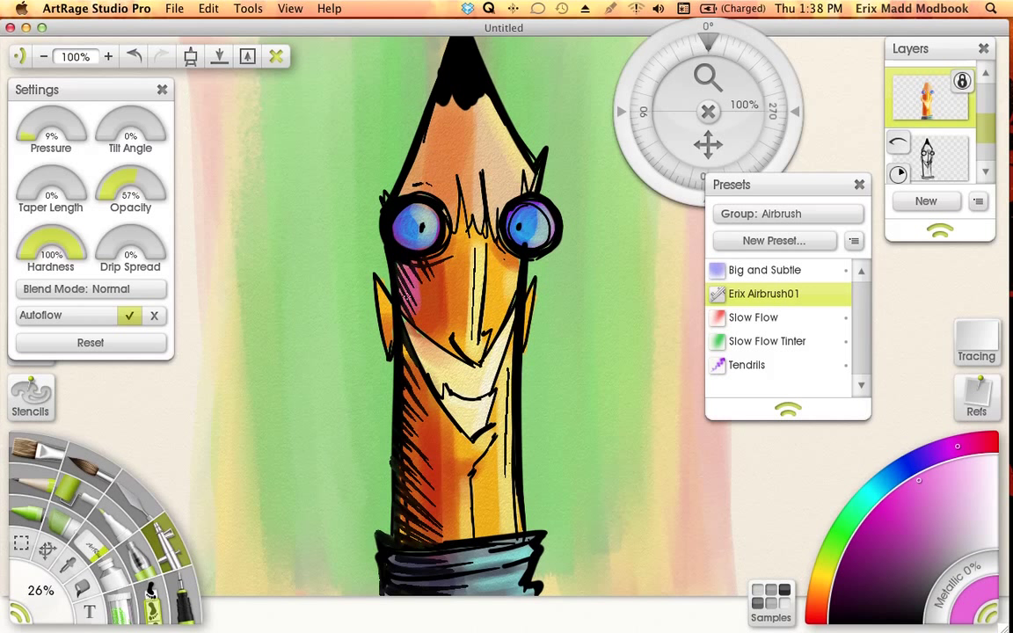
mouse_move(409, 290)
mouse_down()
mouse_move(383, 341)
mouse_move(396, 378)
mouse_up()
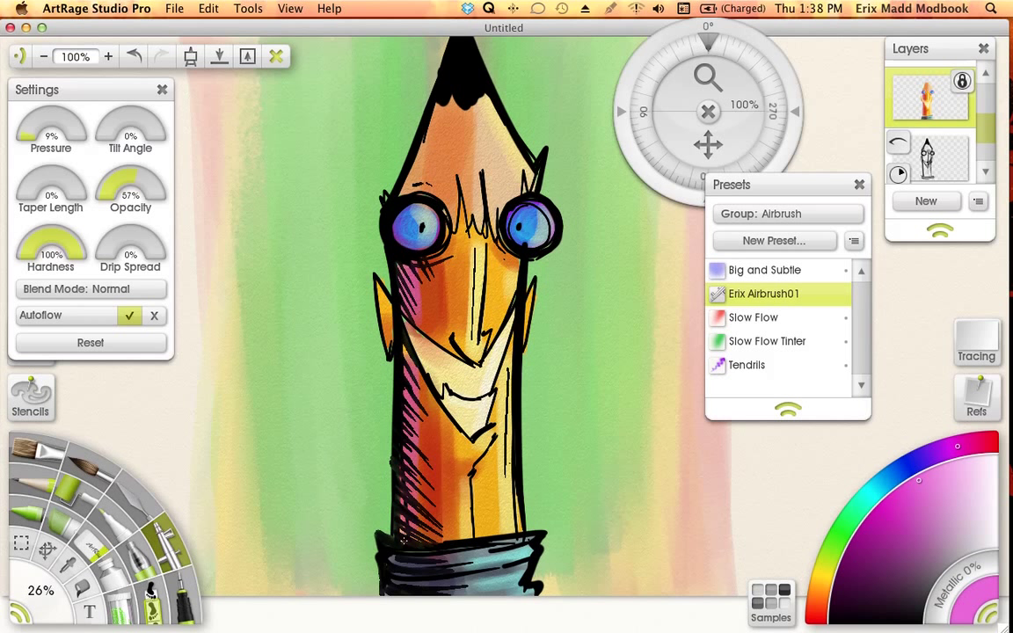
Airbrush purple over the pink shading down the left side of the pencil's body.
click(934, 455)
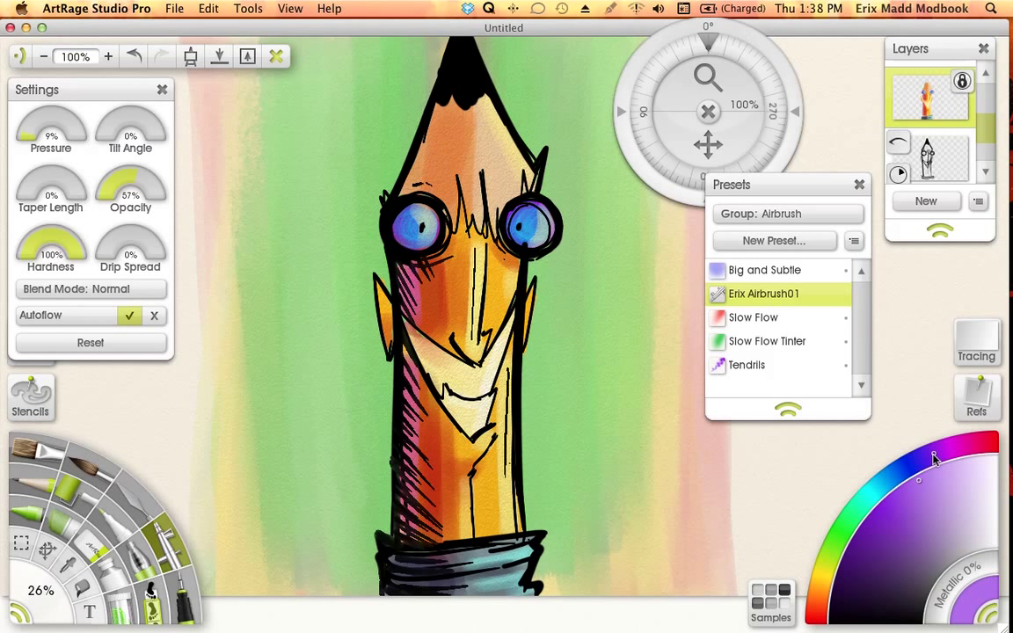
drag(415, 438, 412, 538)
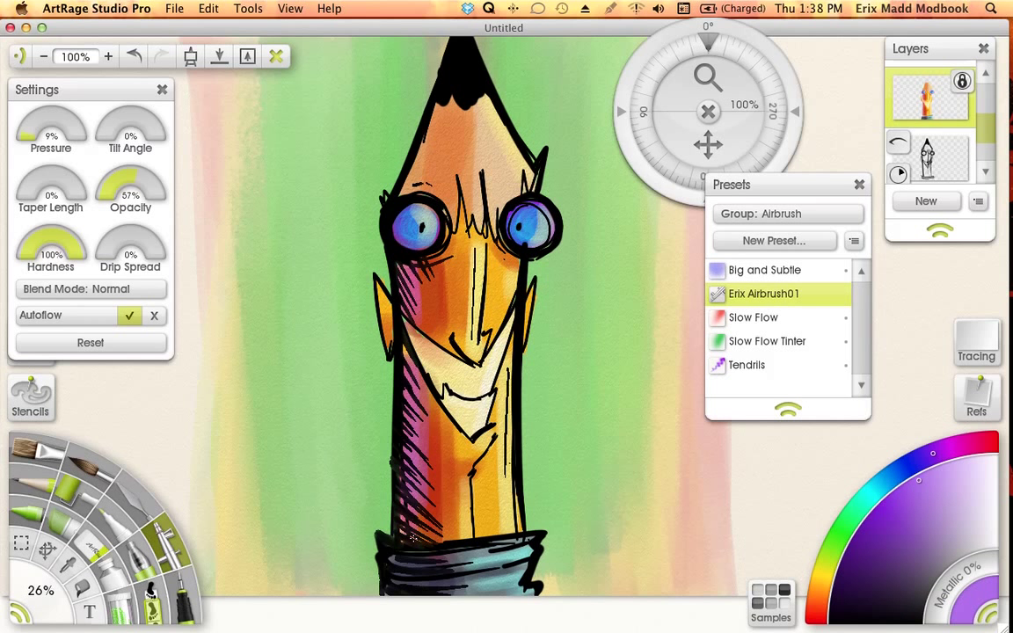
drag(412, 367, 400, 536)
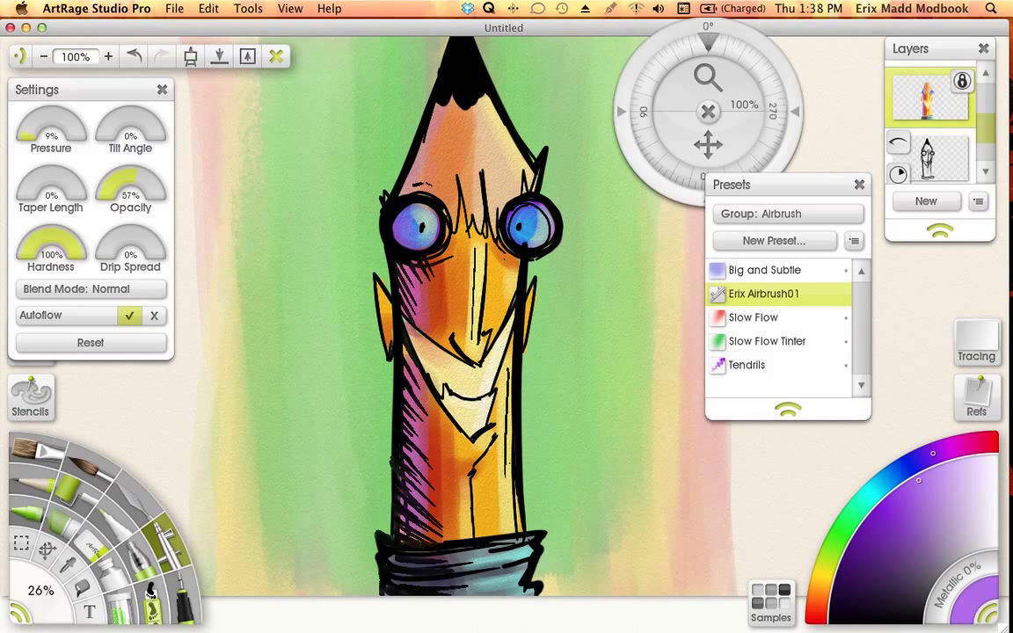
Shade both eyes with dark blue, undo a stray stroke, and tint the eyes' edges with light violet.
click(916, 466)
click(893, 573)
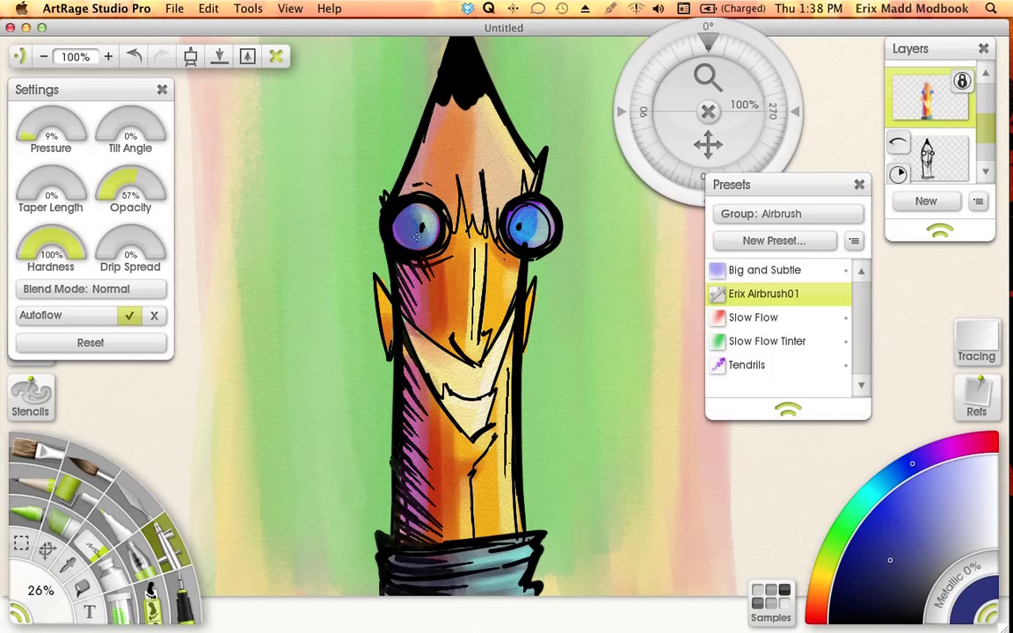
click(941, 456)
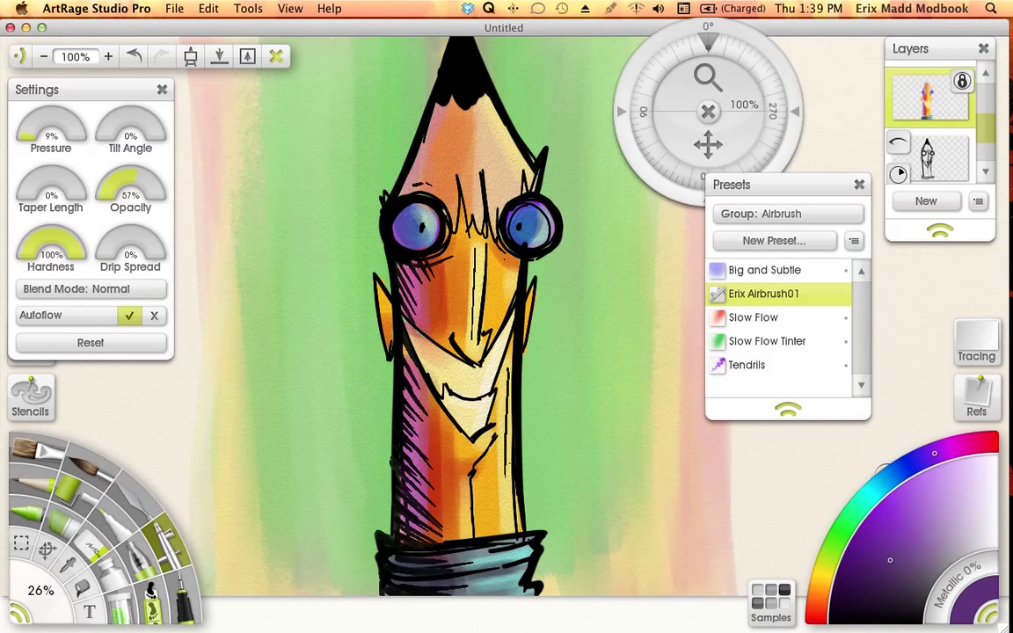
click(948, 449)
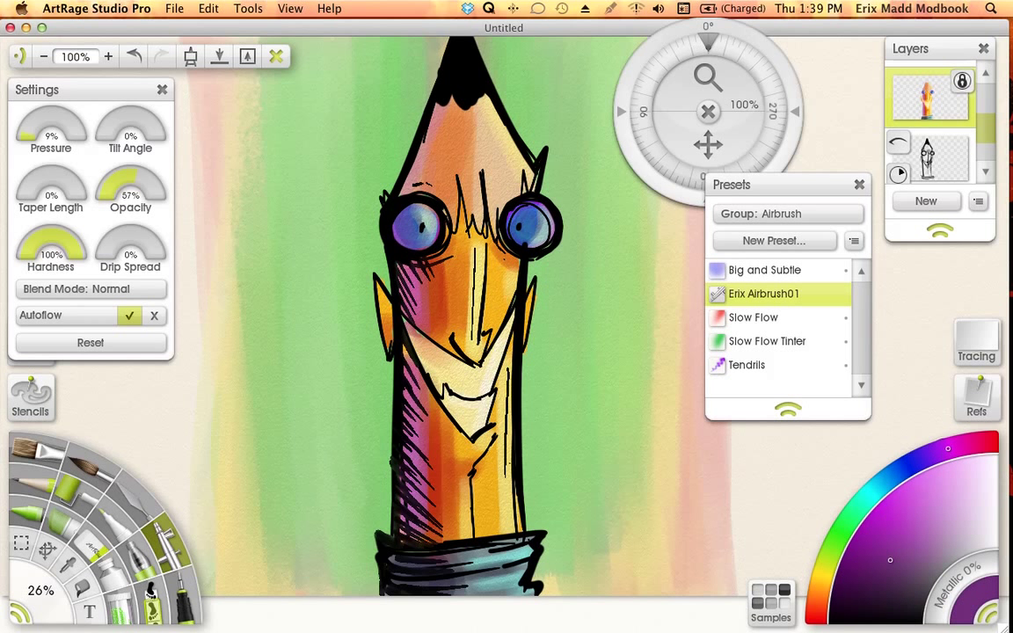
click(932, 473)
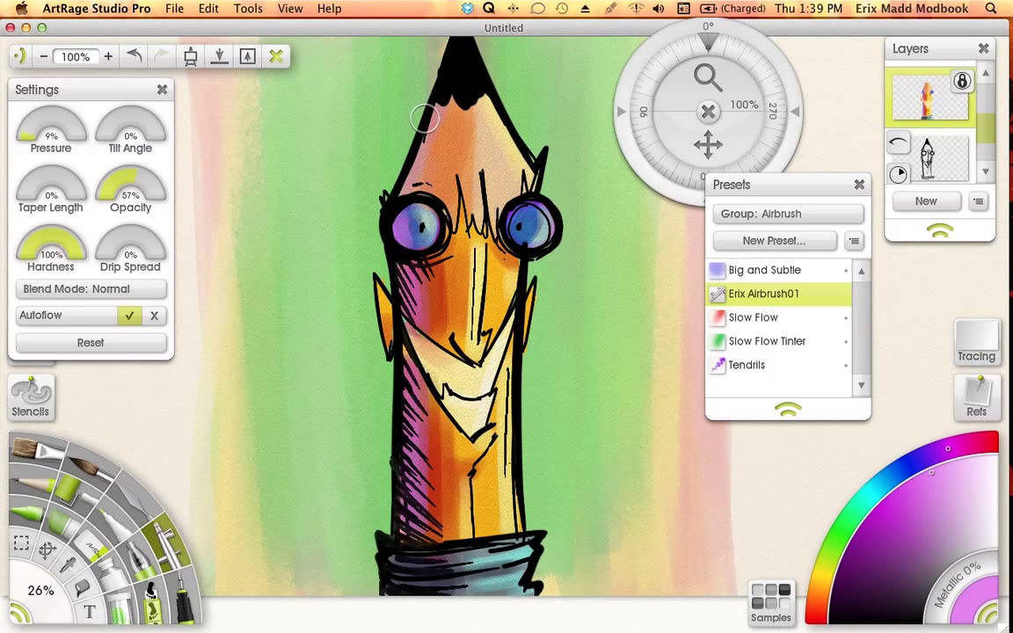
click(132, 55)
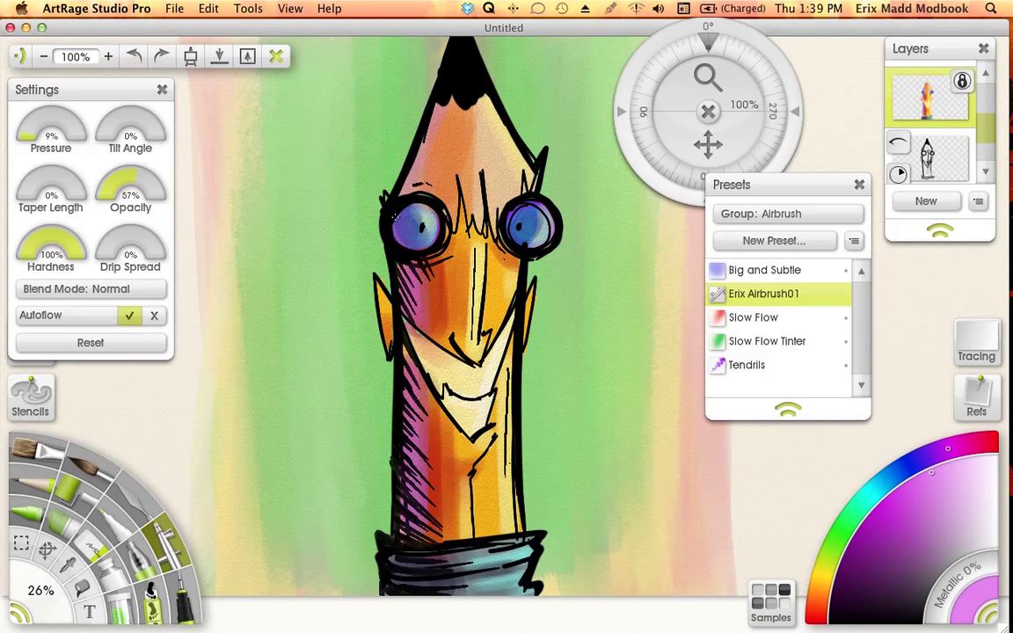
drag(402, 244, 413, 247)
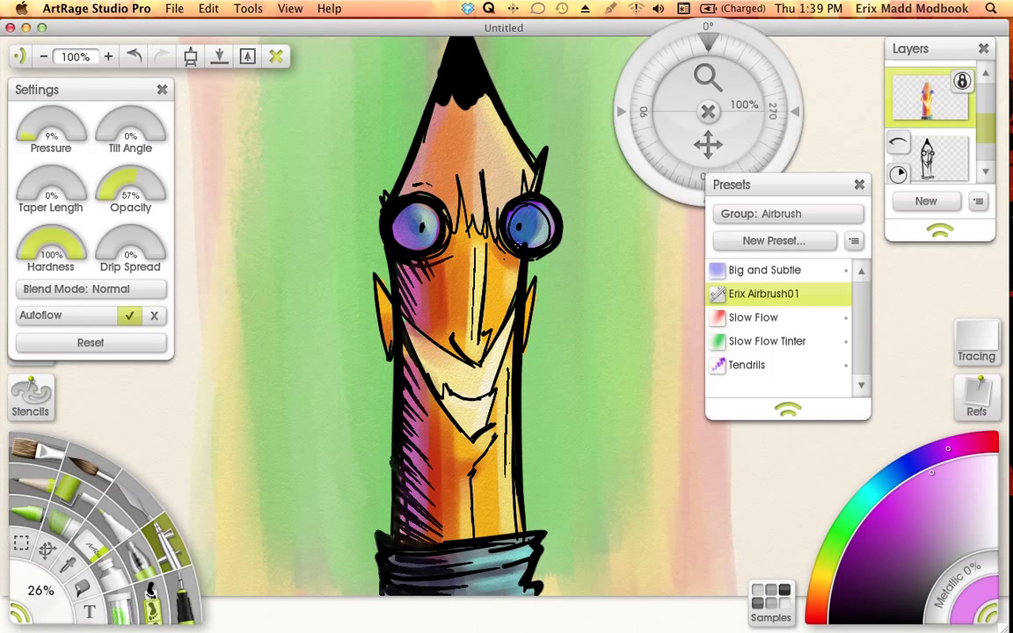
Pick white, reduce the airbrush size to 5% and add a new layer above the line art.
click(998, 456)
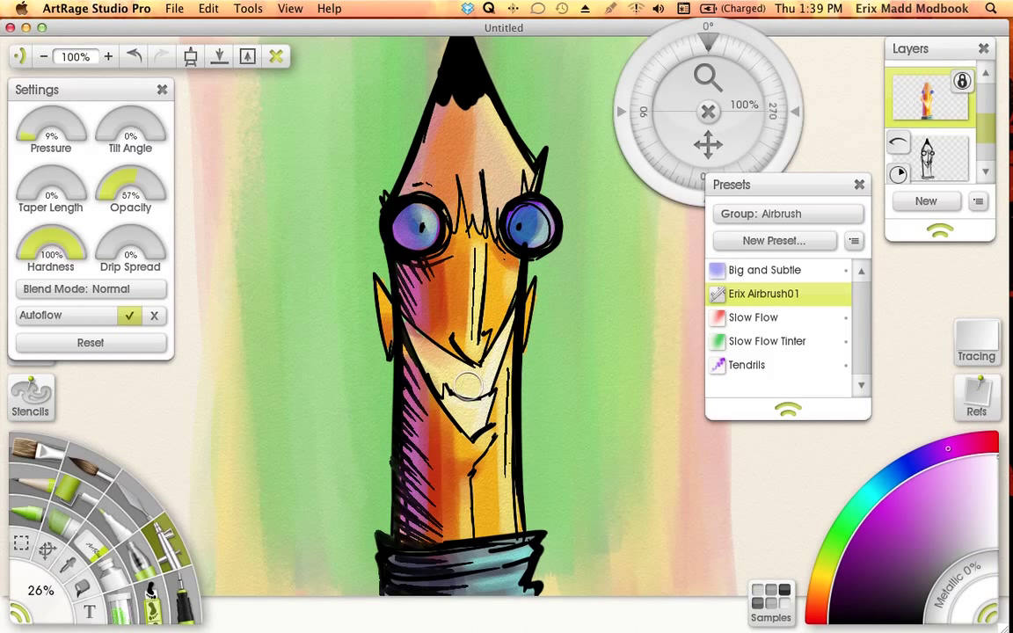
drag(36, 591, 36, 612)
drag(984, 132, 985, 89)
click(944, 95)
click(926, 201)
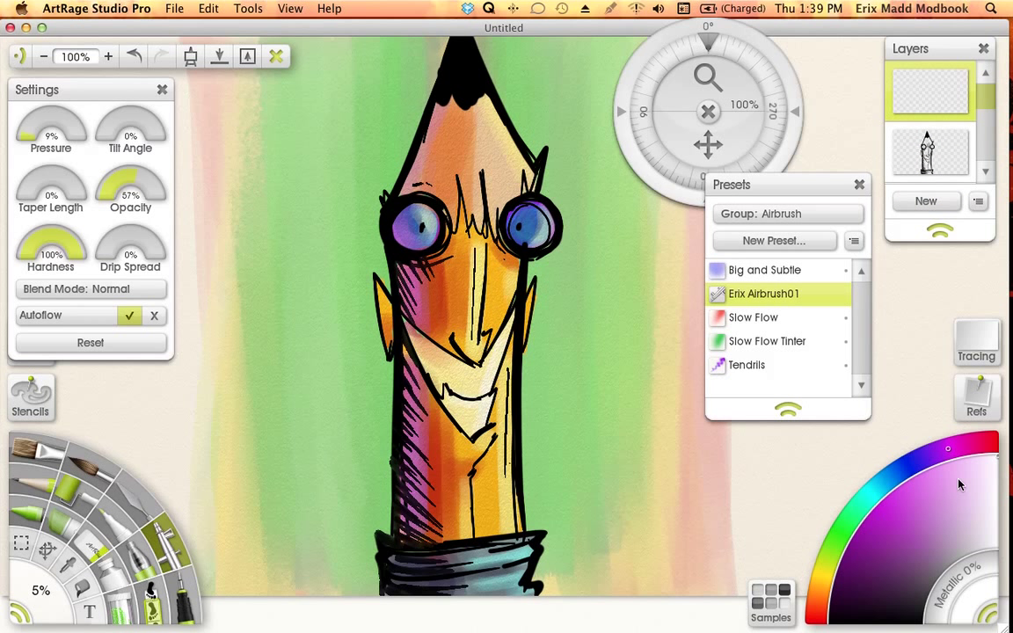
Set the airbrush size to 8% and paint white highlights on the eyes, teeth, metal band and black pencil lead.
drag(42, 592, 58, 607)
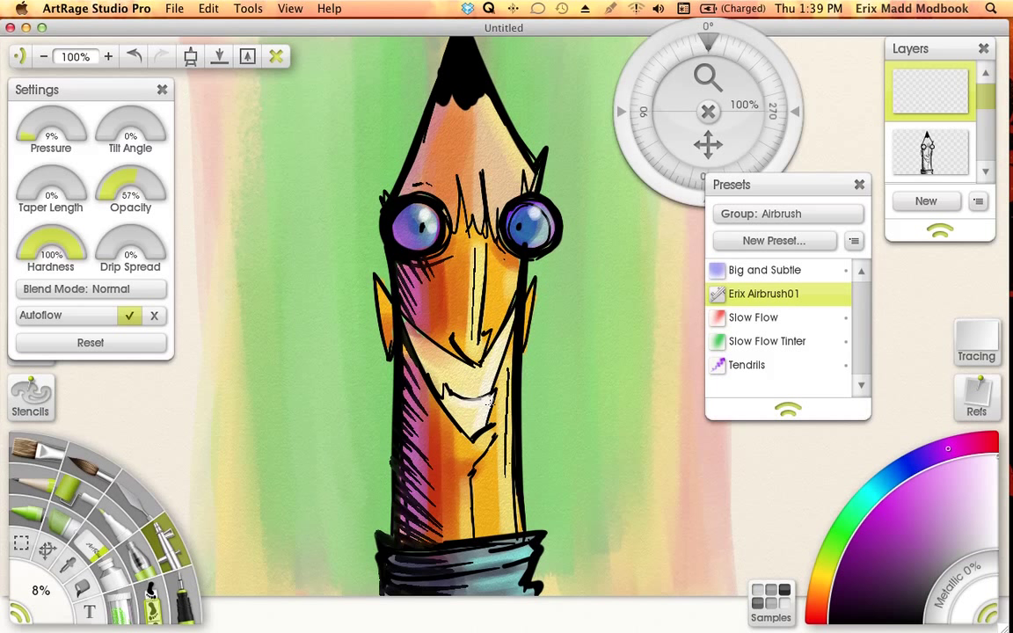
scroll(531, 339, down, 5)
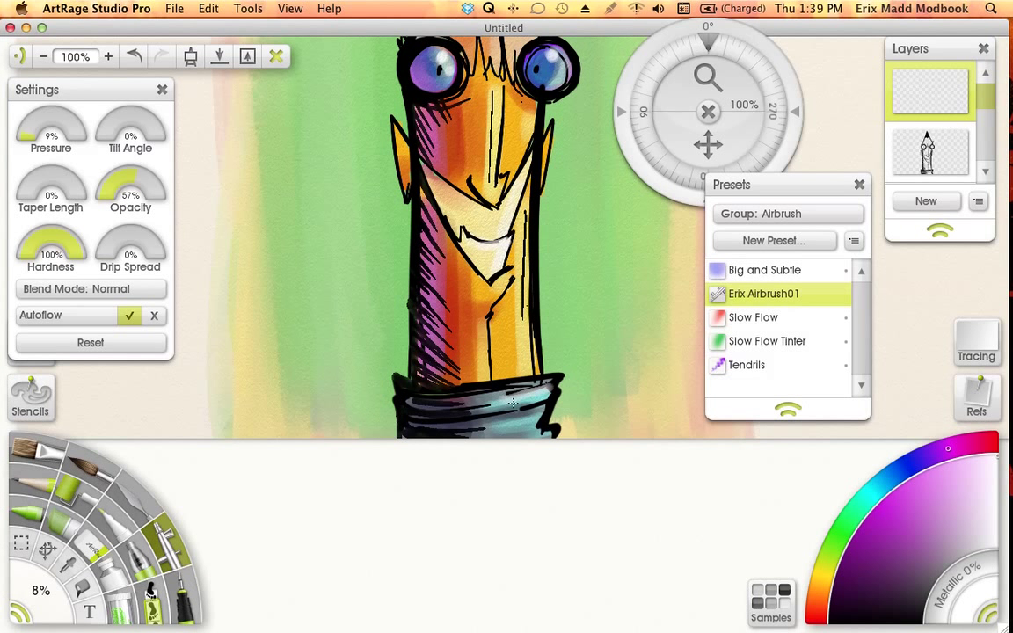
mouse_move(504, 400)
mouse_down()
mouse_move(544, 391)
mouse_move(533, 421)
mouse_up()
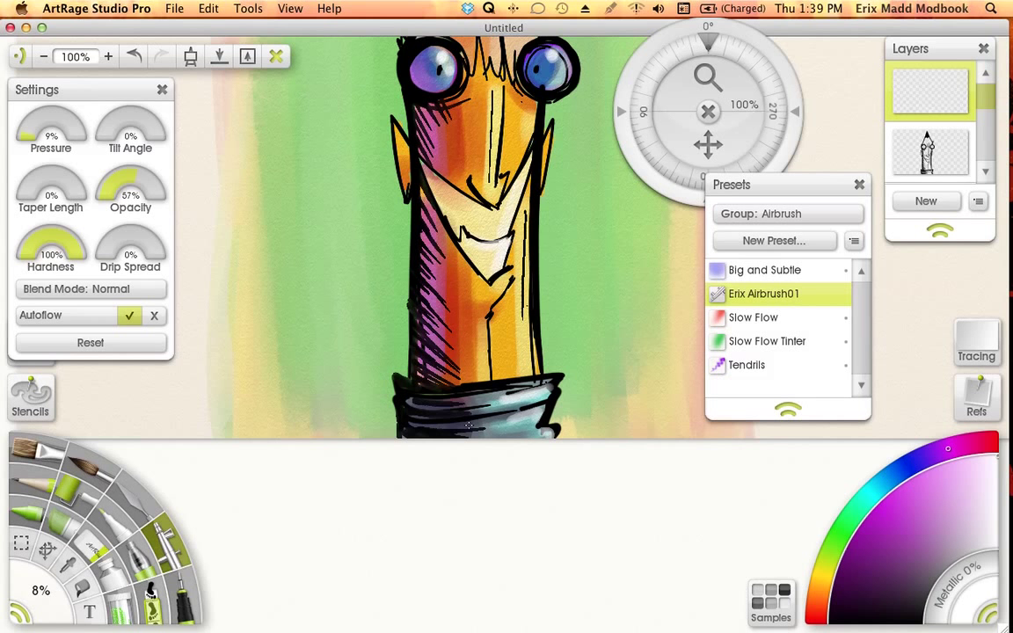
drag(510, 158, 496, 252)
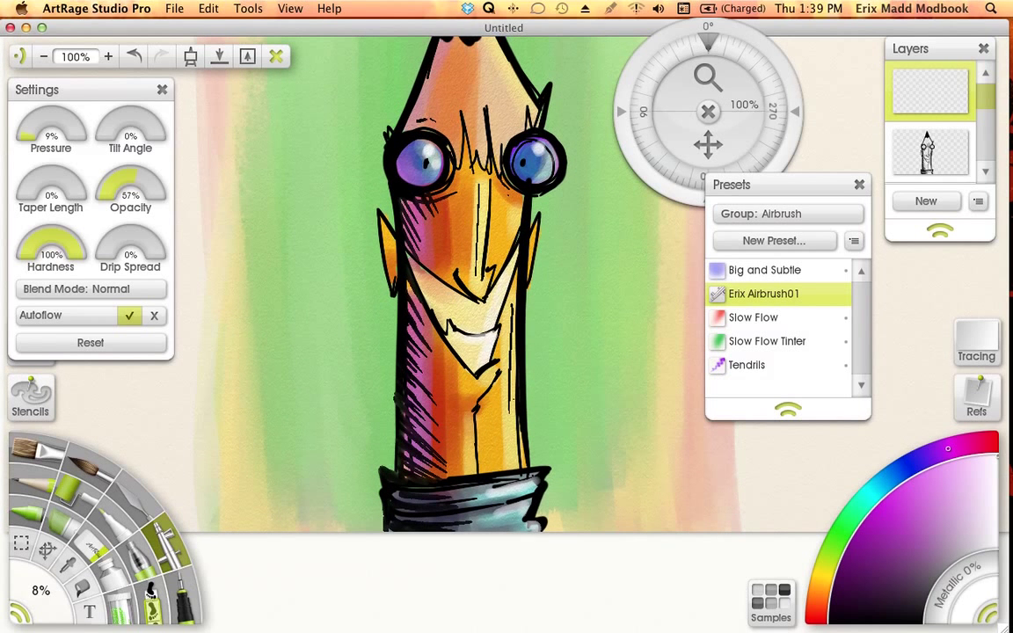
scroll(502, 186, up, 7)
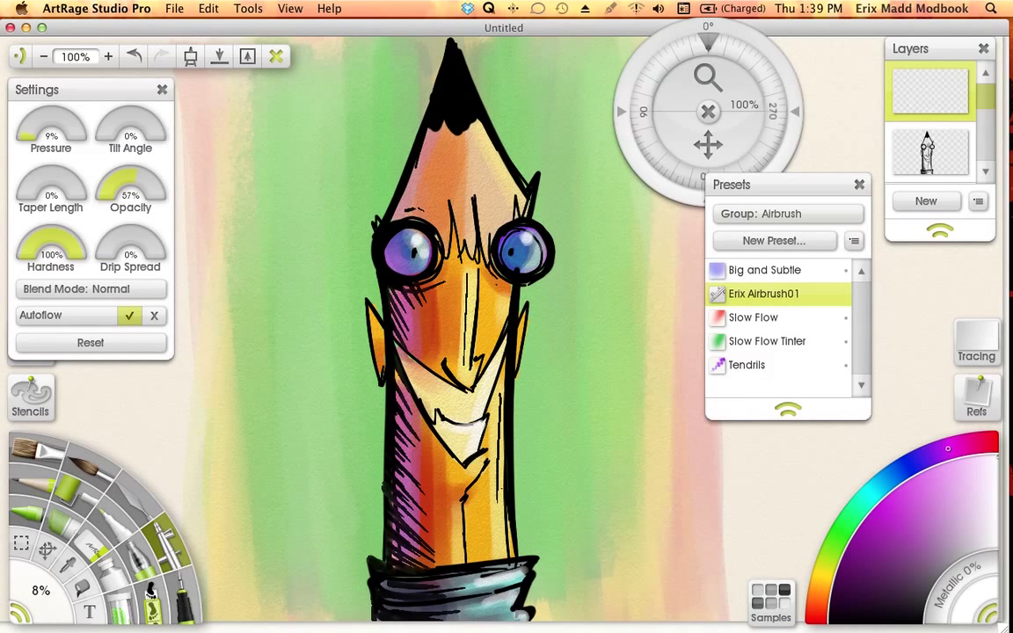
mouse_move(446, 97)
mouse_down()
mouse_move(454, 124)
mouse_move(448, 115)
mouse_up()
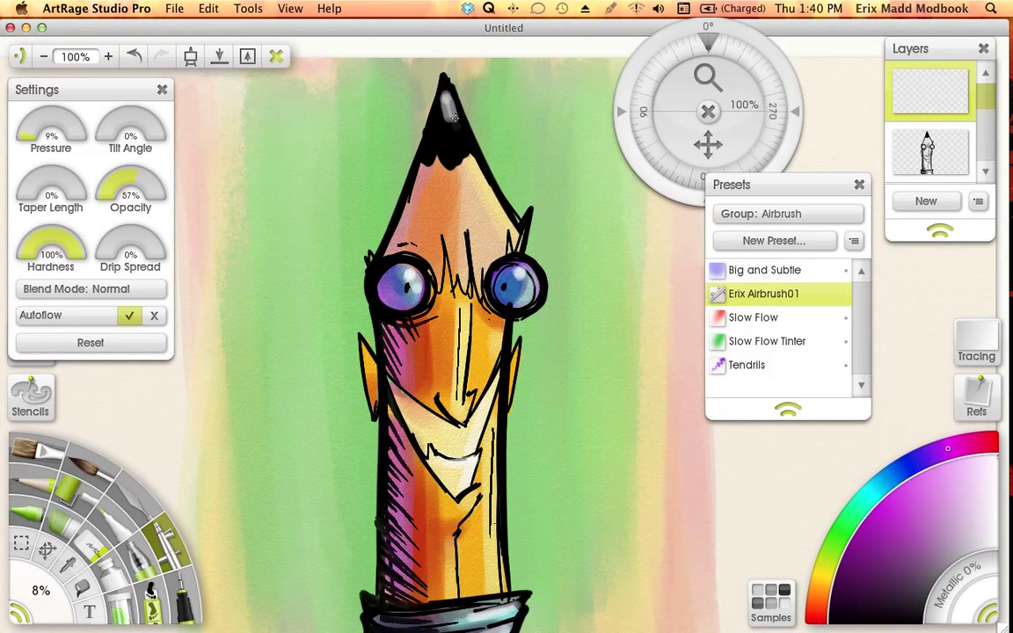
scroll(459, 134, down, 4)
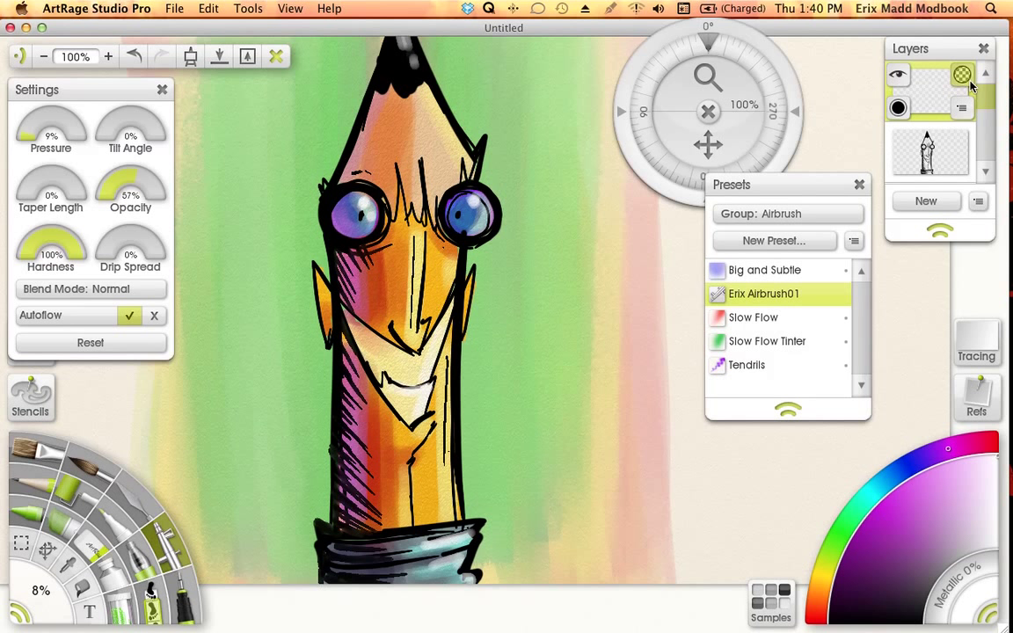
Select the black line-art layer and lock its transparency.
mouse_move(912, 153)
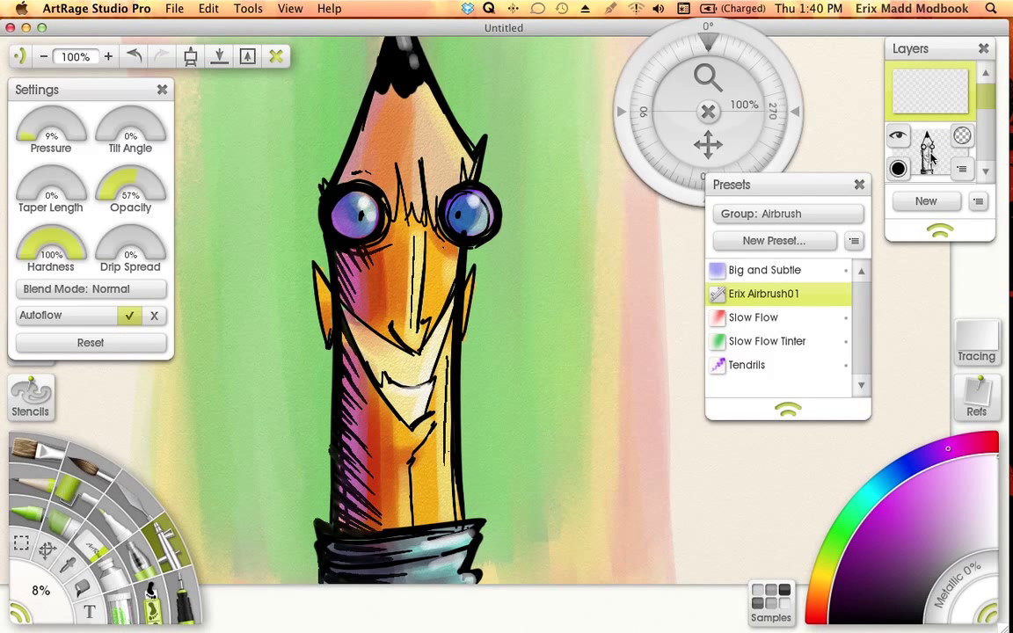
click(932, 157)
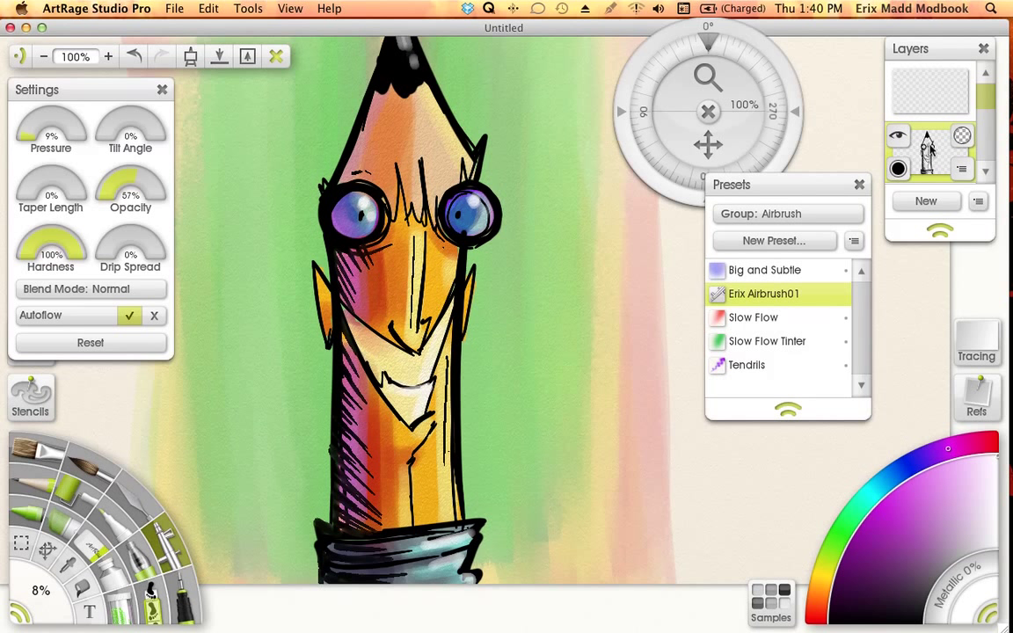
click(963, 135)
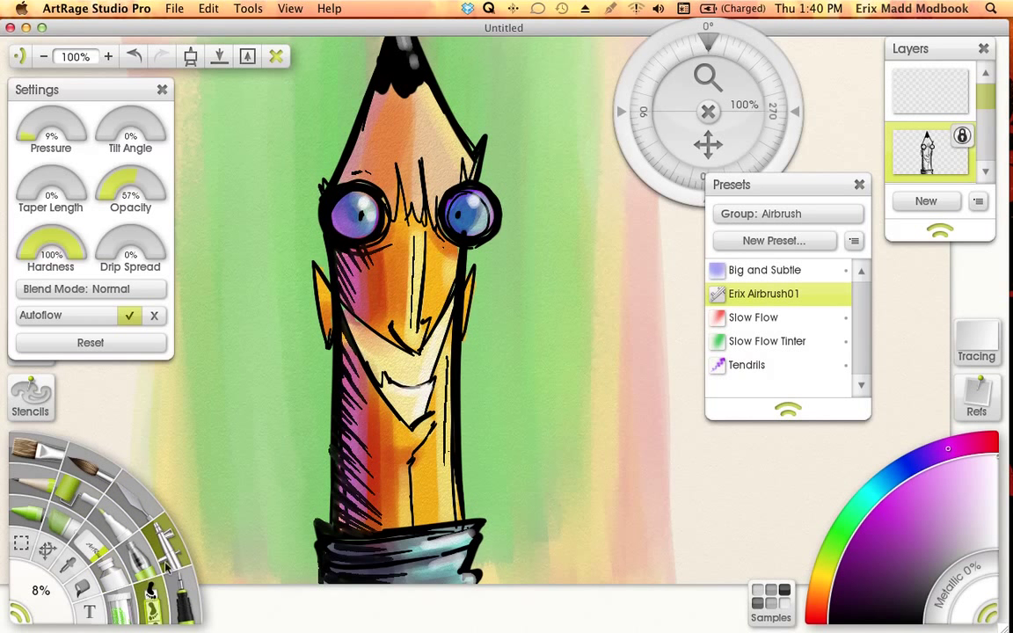
Try recolouring the line art around the right eye and right side in magenta with the Ink Pen, and undo the stroke.
key(i)
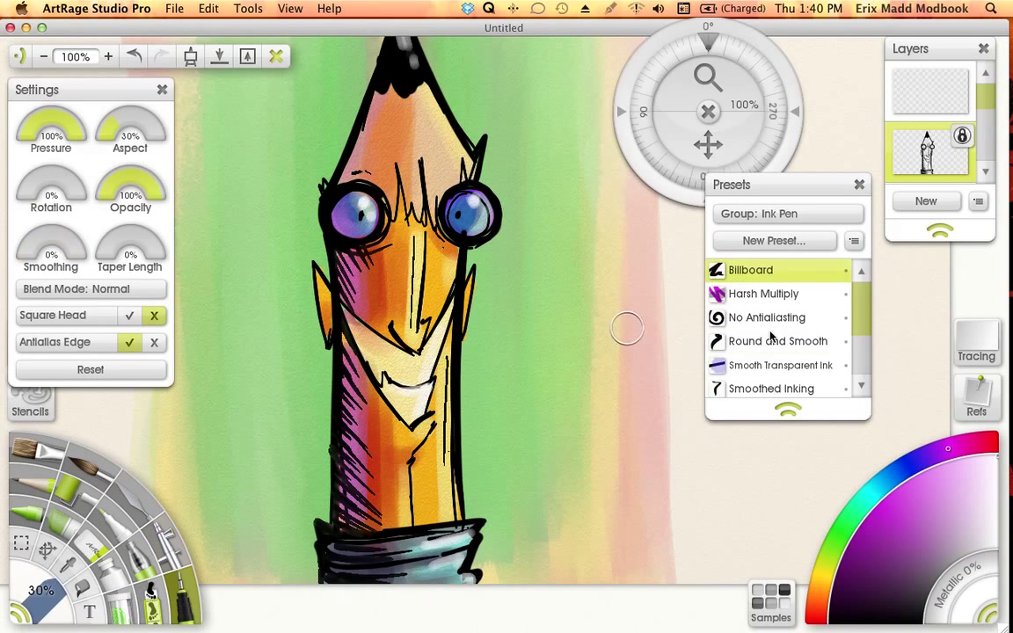
click(884, 499)
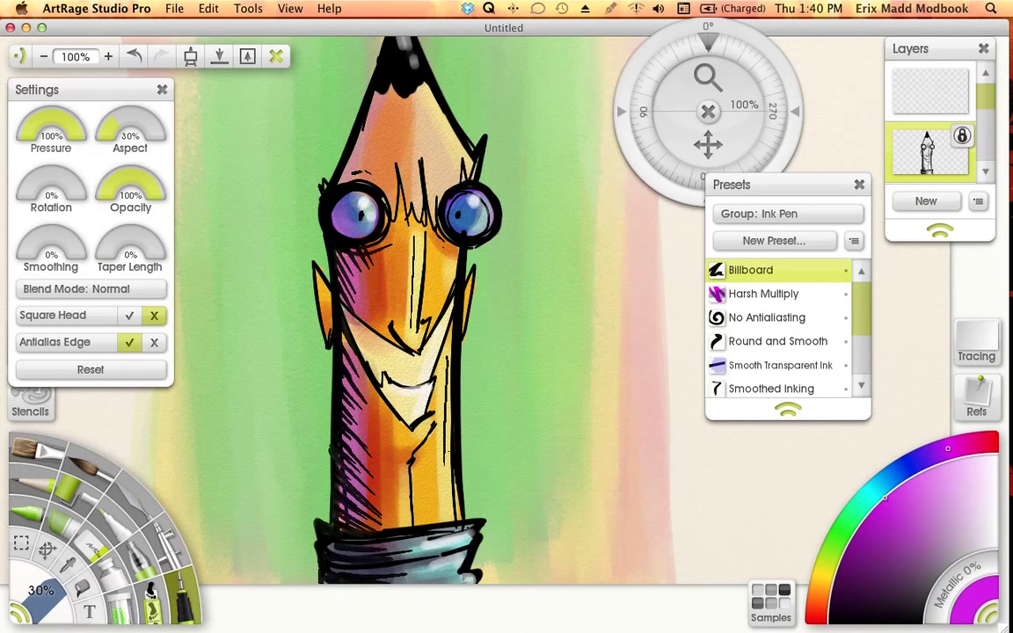
mouse_move(467, 345)
mouse_down()
mouse_move(452, 404)
mouse_move(464, 251)
mouse_move(493, 230)
mouse_up()
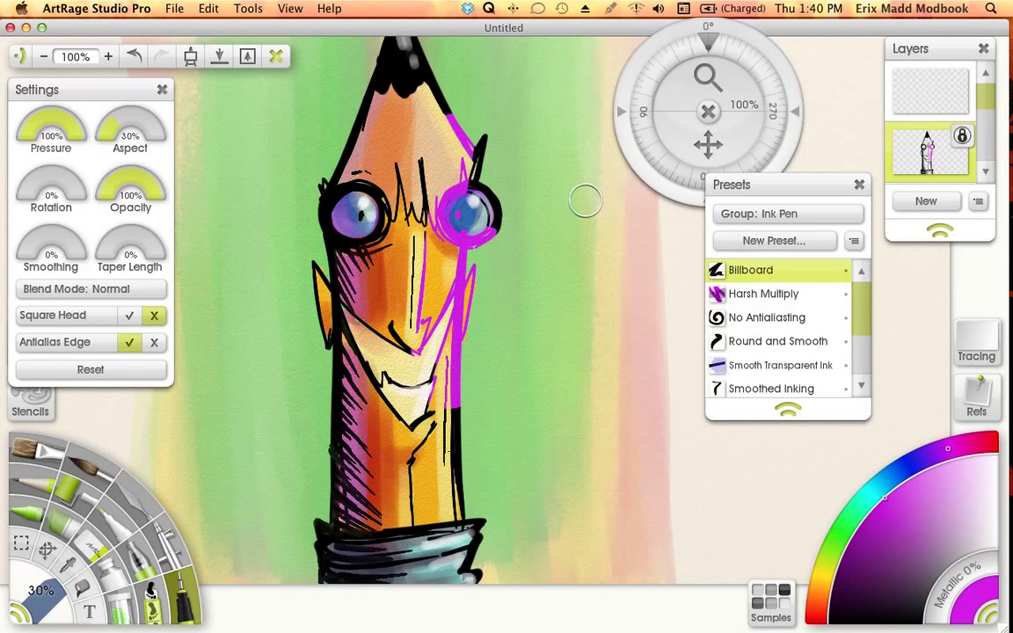
key(super+z)
Switch to the Airbrush with the Big and Subtle preset and pick a very dark reddish brown.
mouse_move(930, 180)
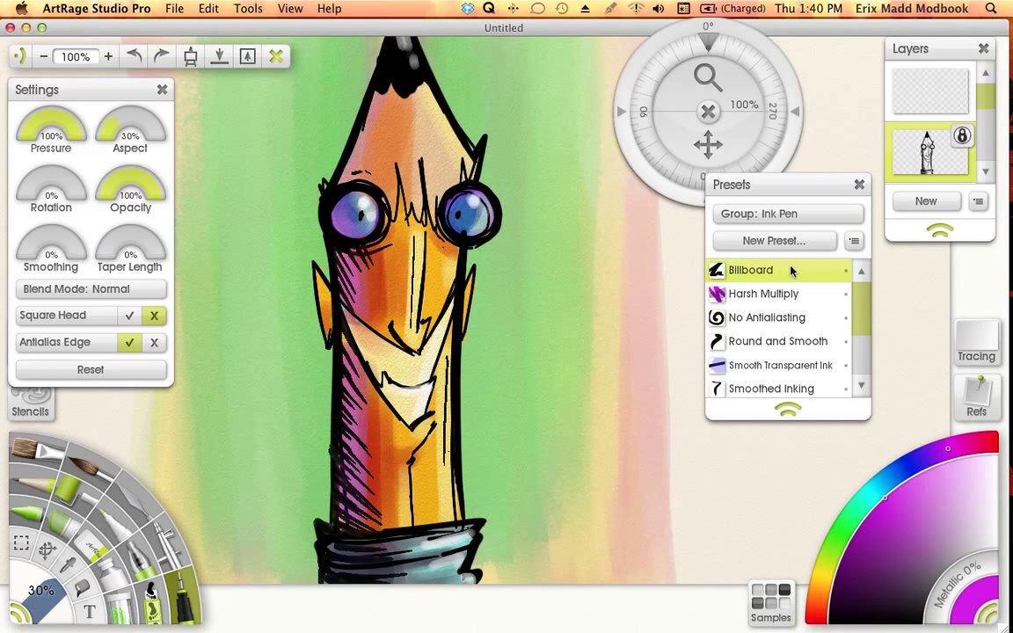
click(184, 540)
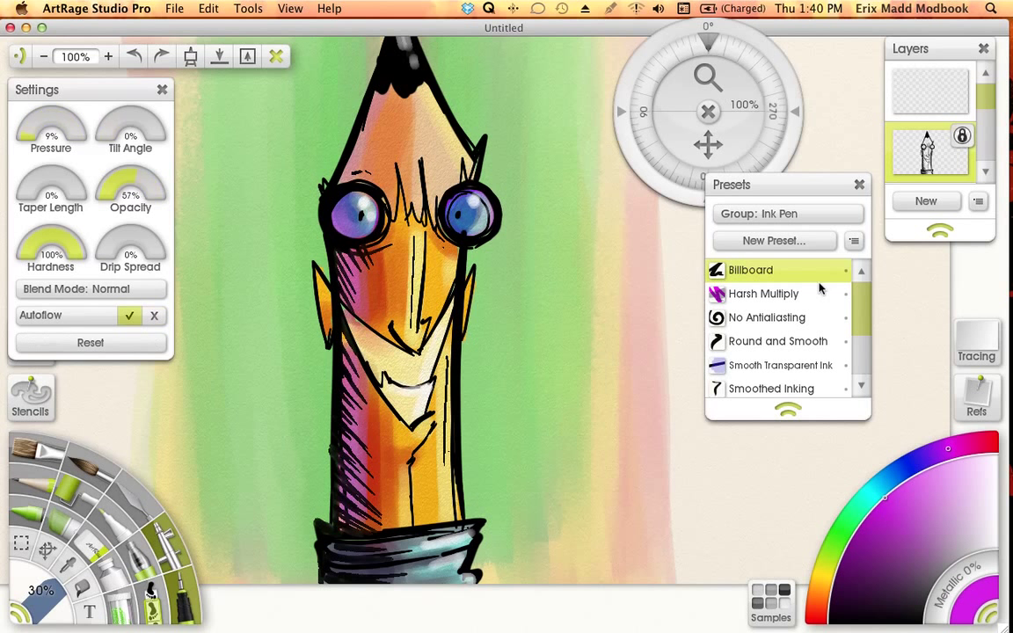
click(797, 273)
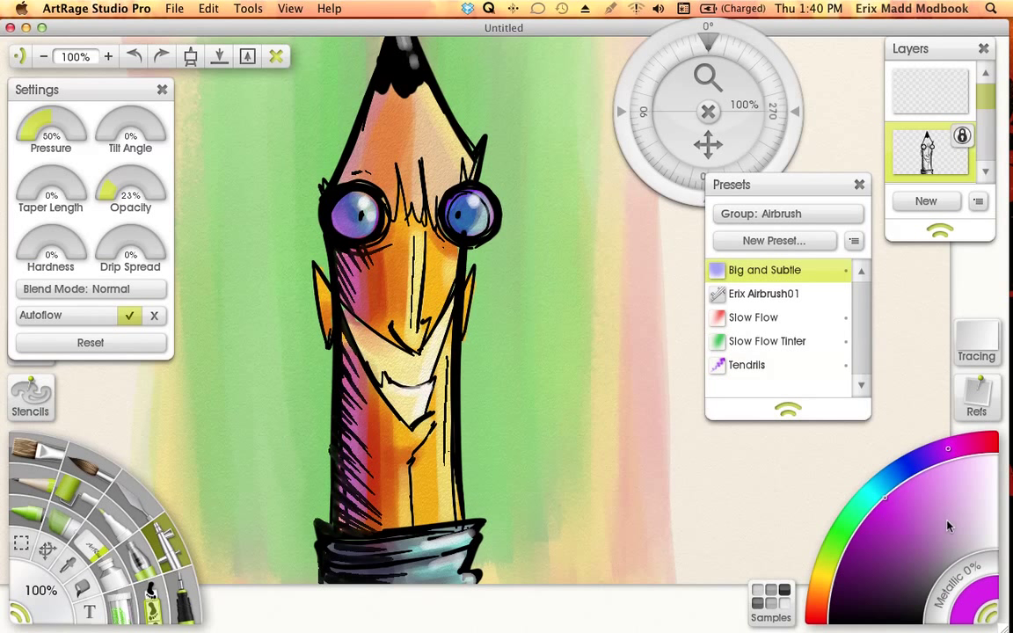
drag(819, 603, 824, 613)
drag(881, 537, 845, 576)
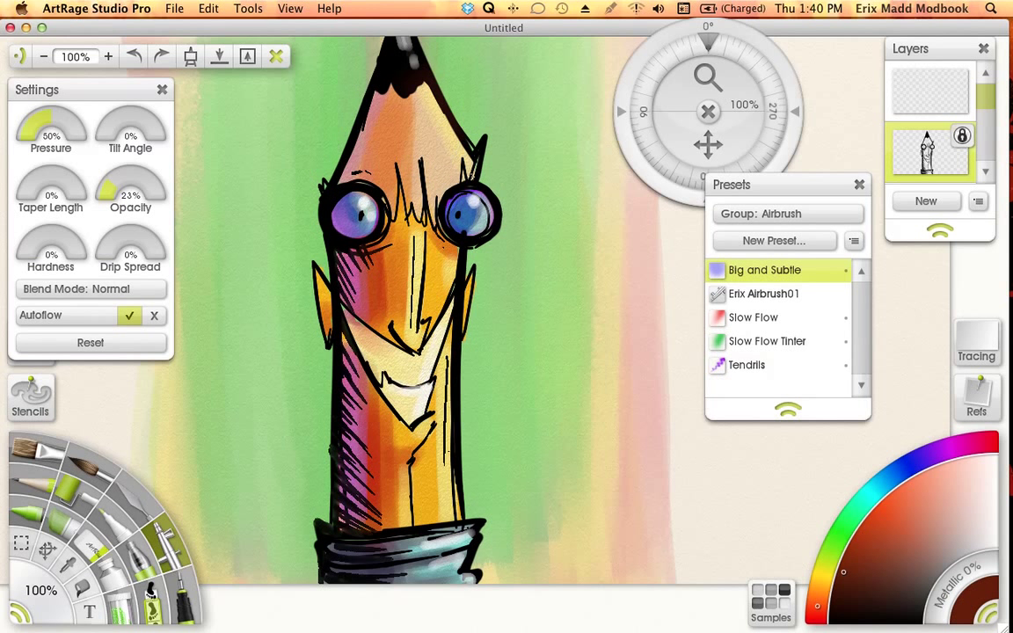
Airbrush the line art on the character's right side with dark brown, and build it up with a brighter reddish brown.
drag(475, 162, 476, 220)
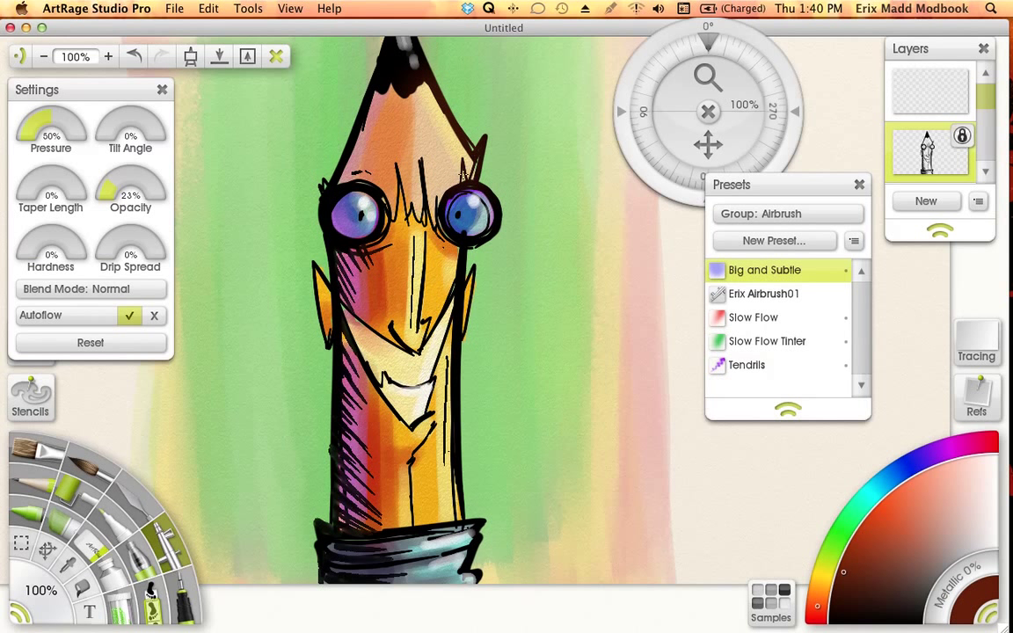
mouse_move(466, 312)
mouse_down()
mouse_move(457, 451)
mouse_move(460, 310)
mouse_up()
click(871, 533)
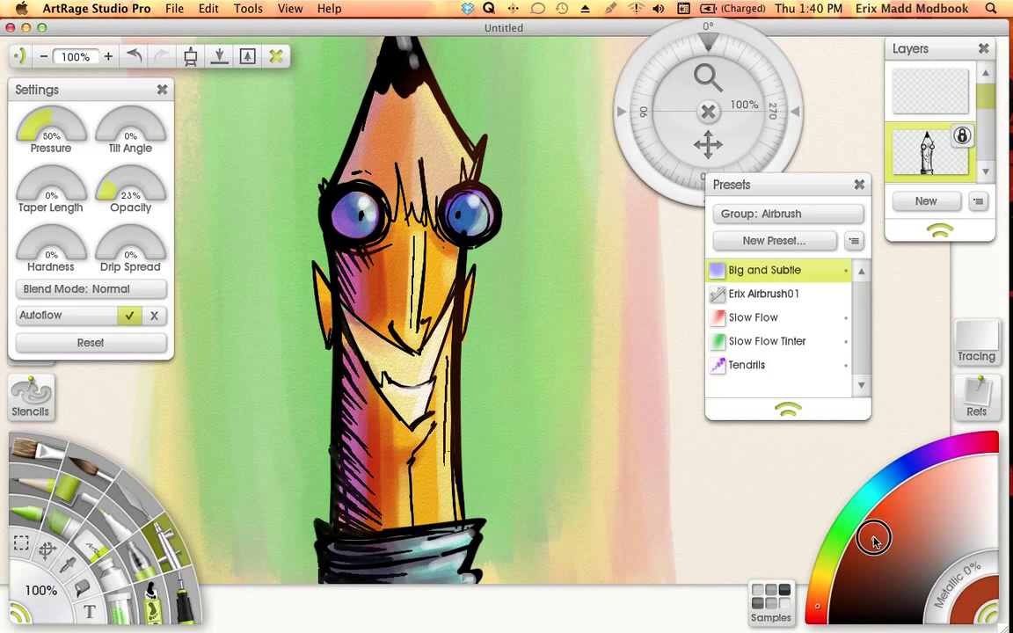
drag(410, 260, 408, 394)
drag(453, 438, 452, 380)
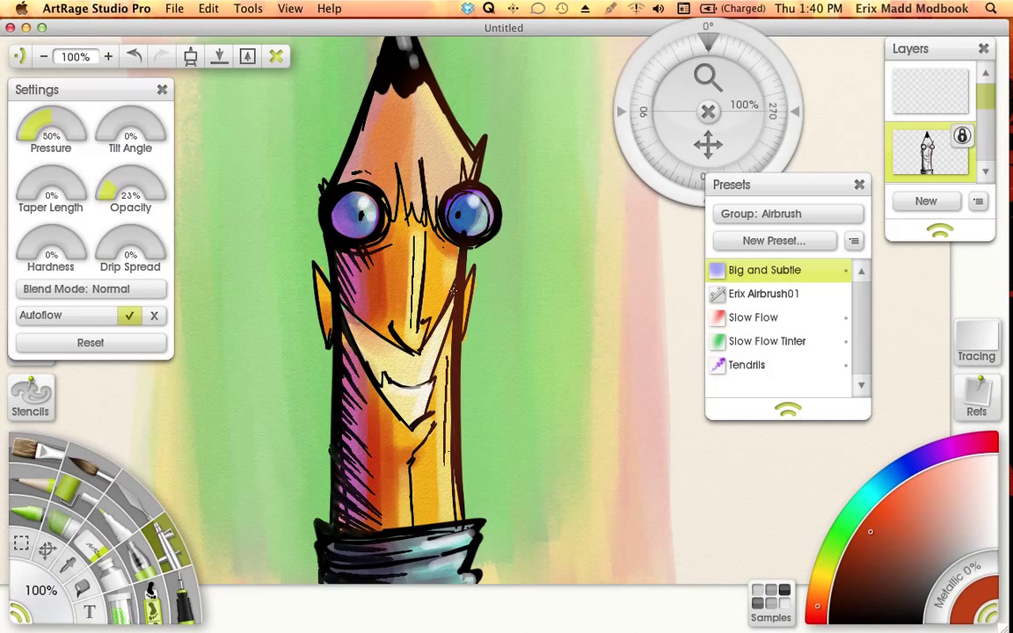
drag(474, 135, 488, 278)
mouse_move(443, 224)
mouse_down()
mouse_move(461, 238)
mouse_move(475, 290)
mouse_up()
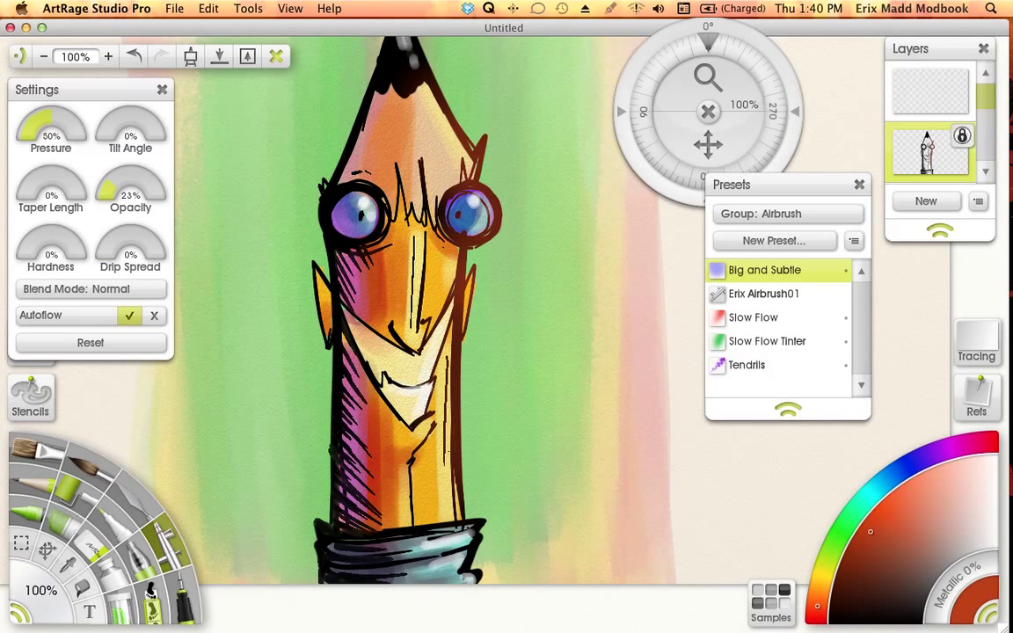
Pick a dark purple and airbrush the line art of the metal band and the character's left side, including the left eye.
drag(910, 475, 935, 453)
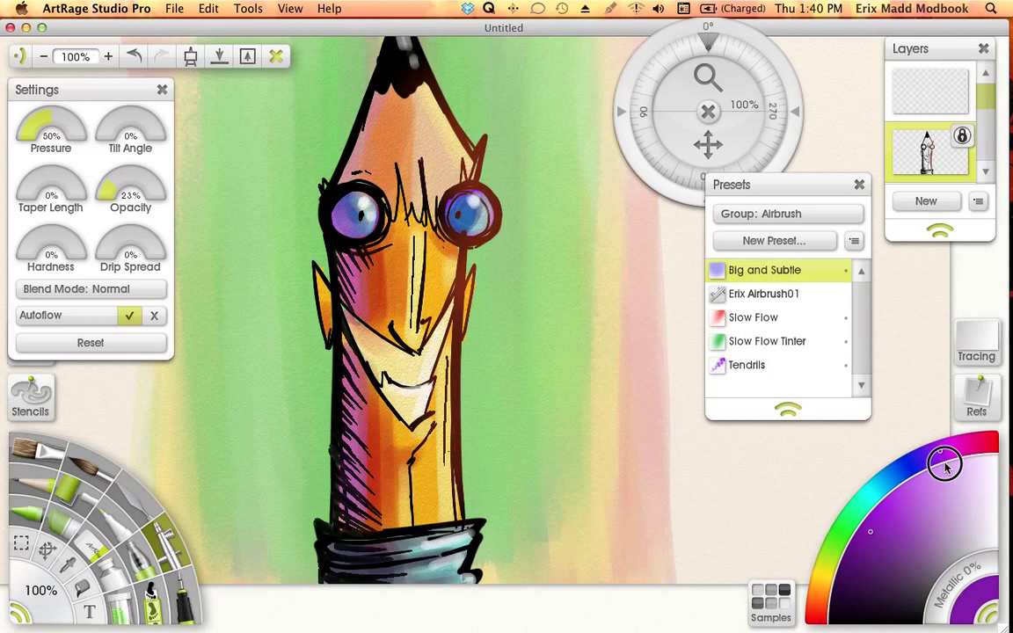
mouse_move(895, 567)
mouse_down()
mouse_move(896, 556)
mouse_move(858, 545)
mouse_up()
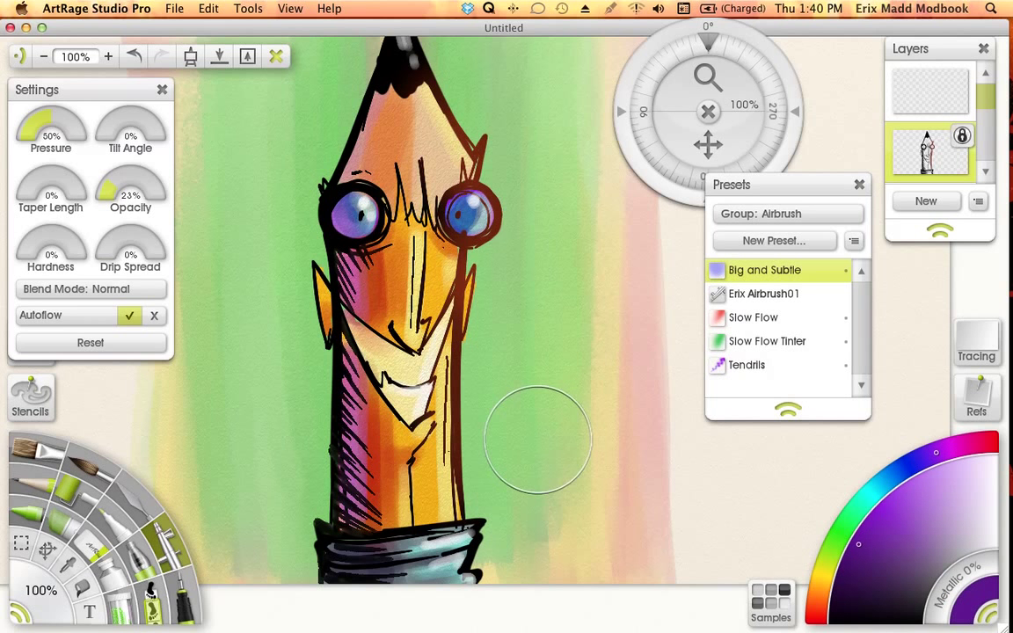
drag(547, 426, 578, 370)
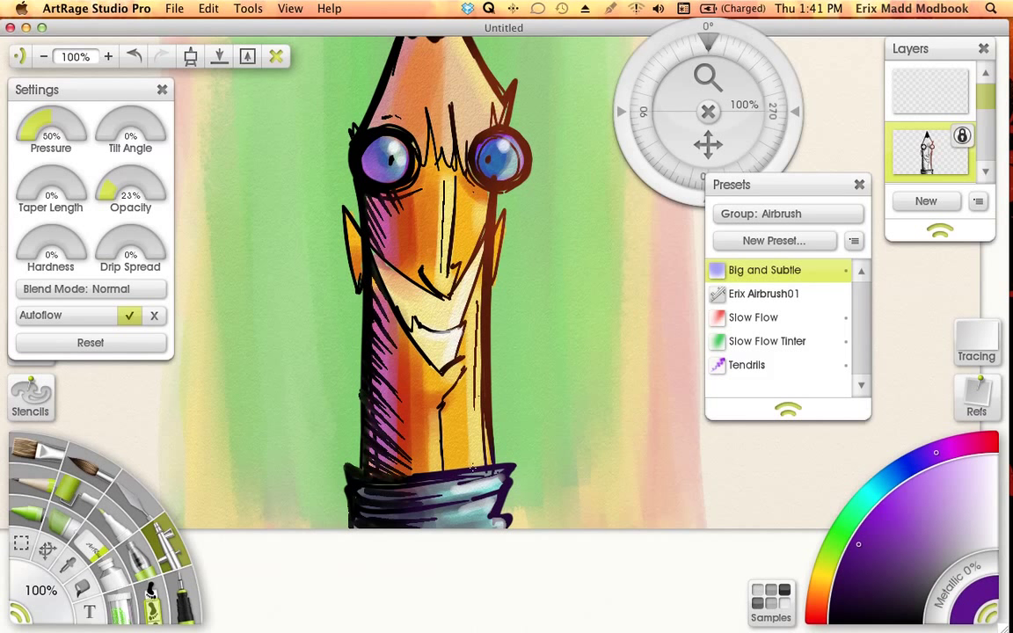
drag(410, 514, 418, 466)
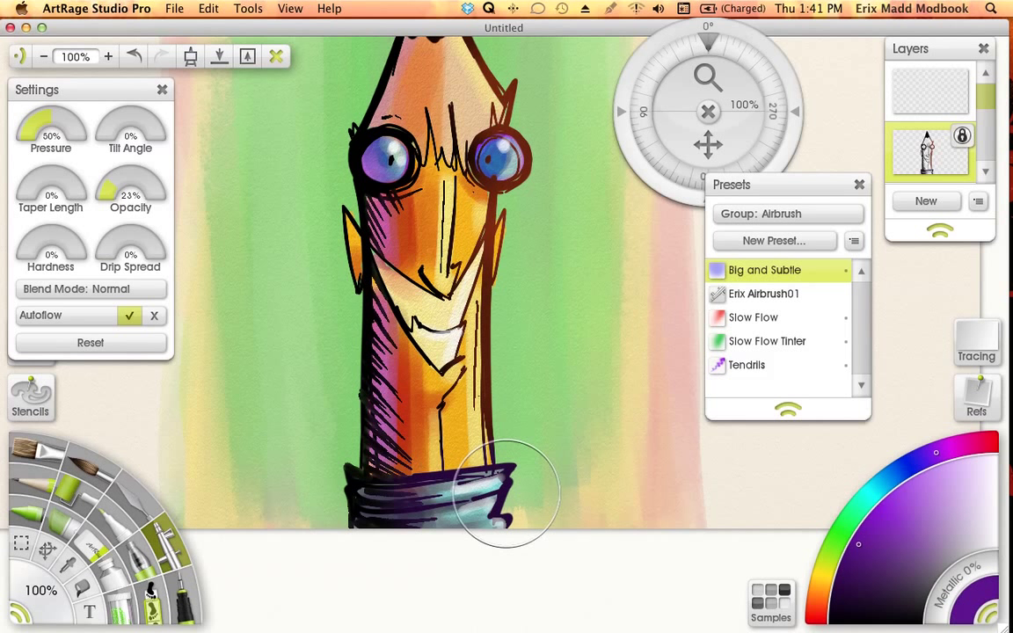
drag(534, 215, 537, 226)
mouse_move(326, 99)
mouse_down()
mouse_move(316, 362)
mouse_move(375, 171)
mouse_up()
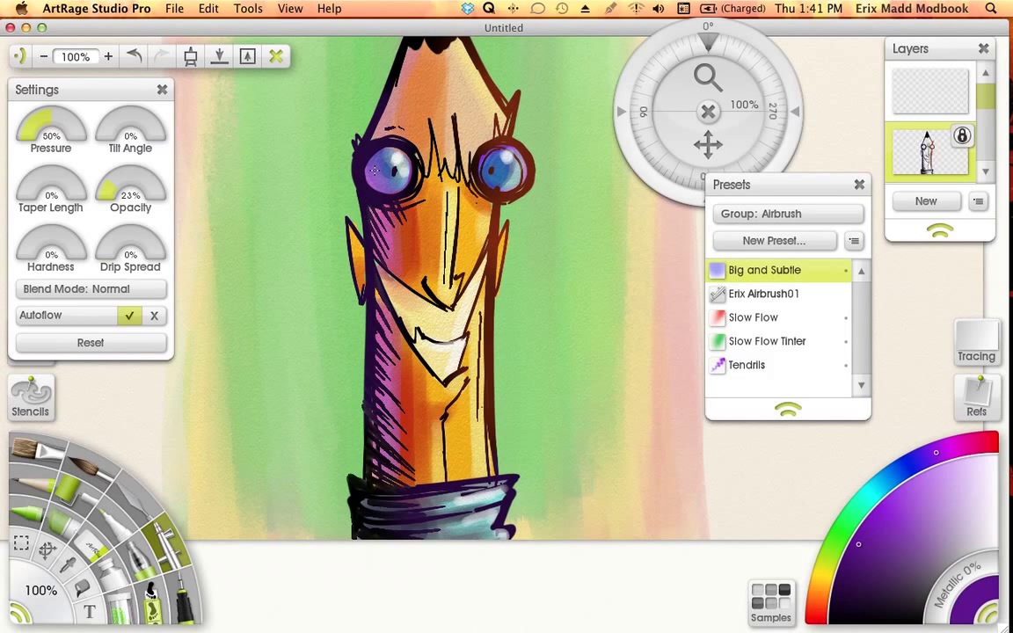
mouse_move(576, 294)
mouse_down()
mouse_move(514, 410)
mouse_move(510, 339)
mouse_move(516, 351)
mouse_up()
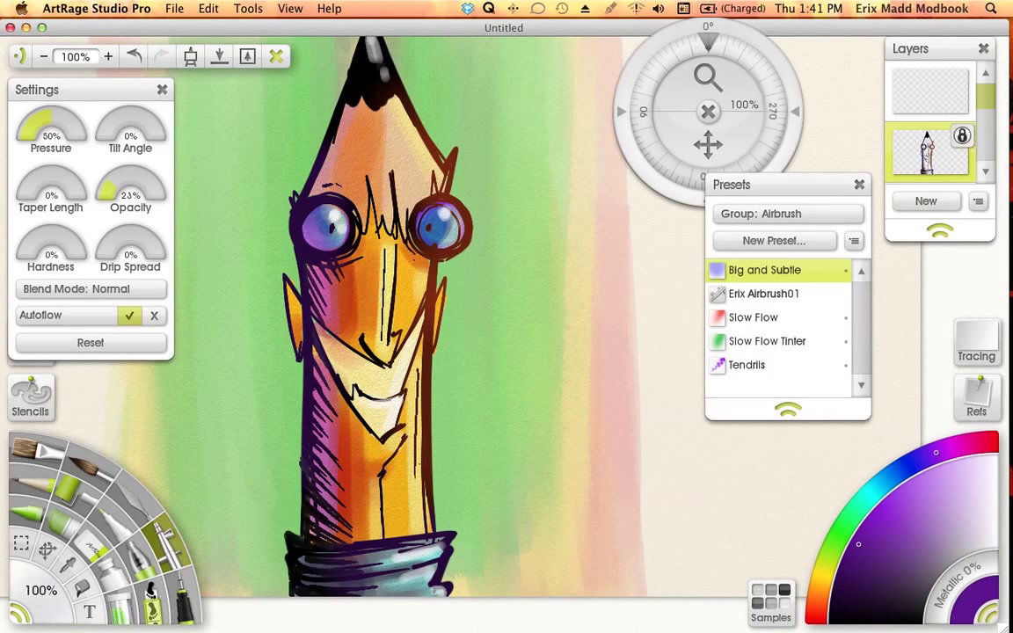
Try hue shifts of 29%, -12% and -6% on the pencil's colour layer with Adjust Layer Colors.
drag(986, 103, 977, 132)
click(938, 113)
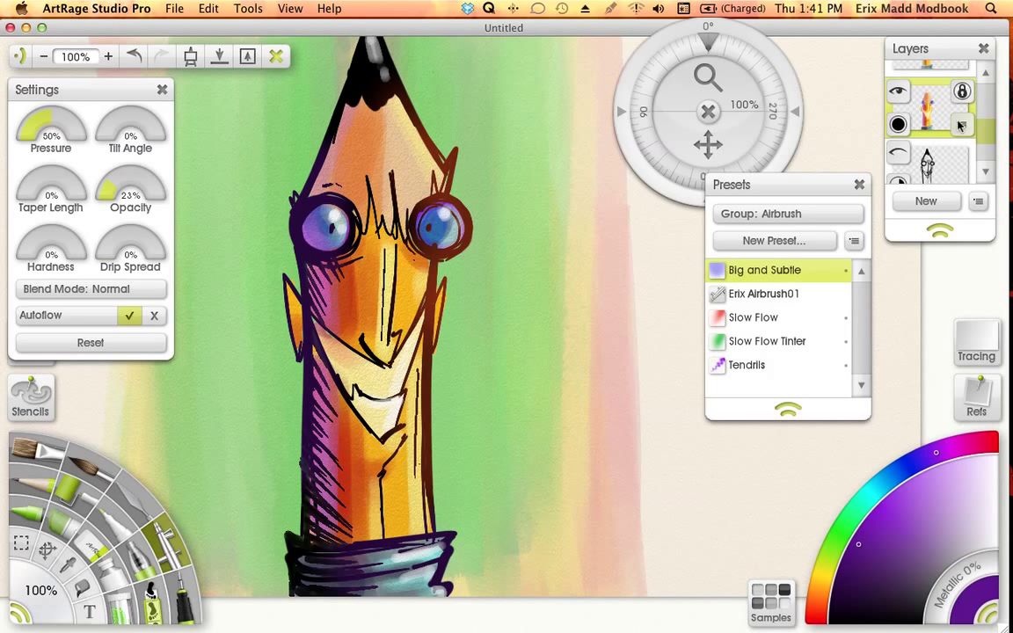
click(961, 126)
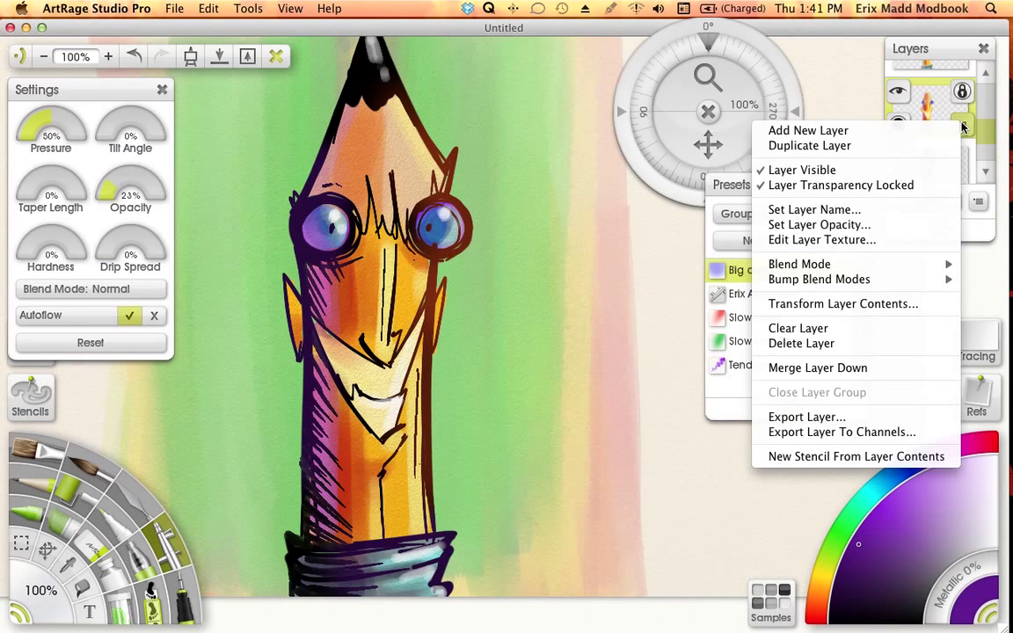
click(963, 130)
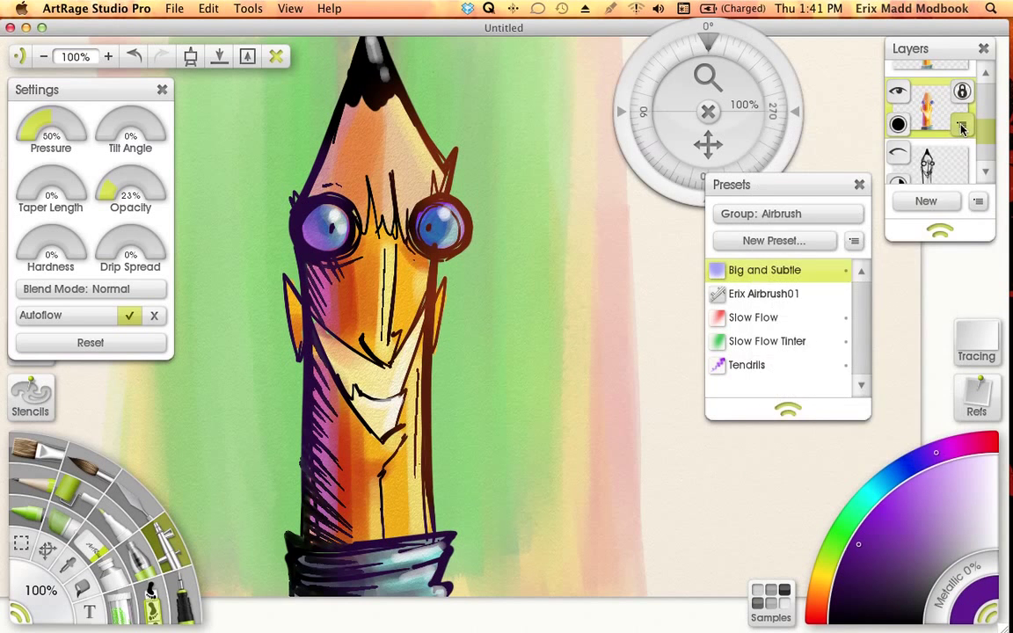
click(963, 131)
click(966, 129)
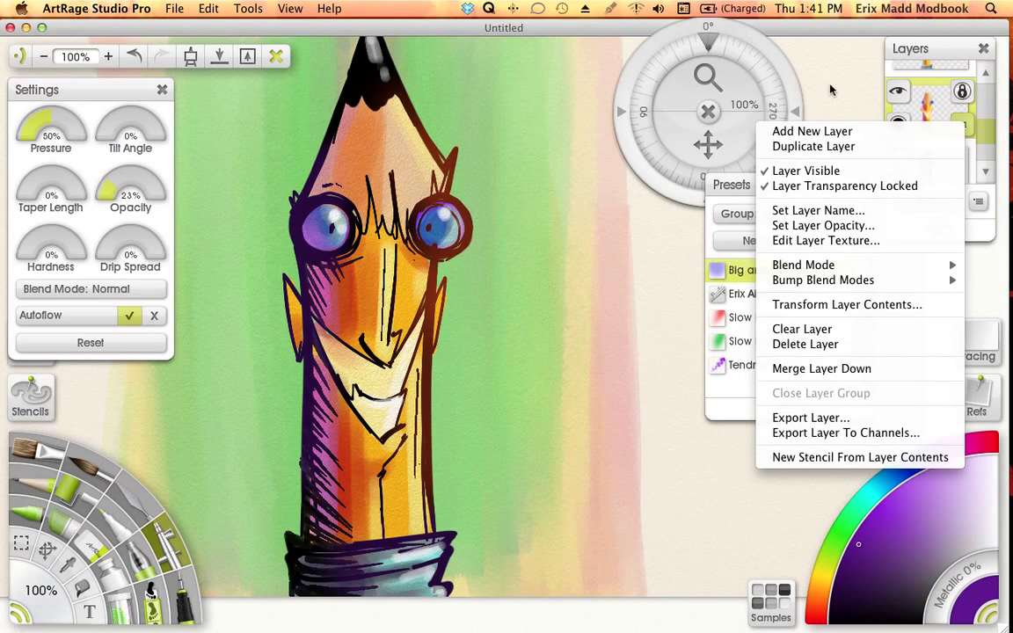
click(210, 8)
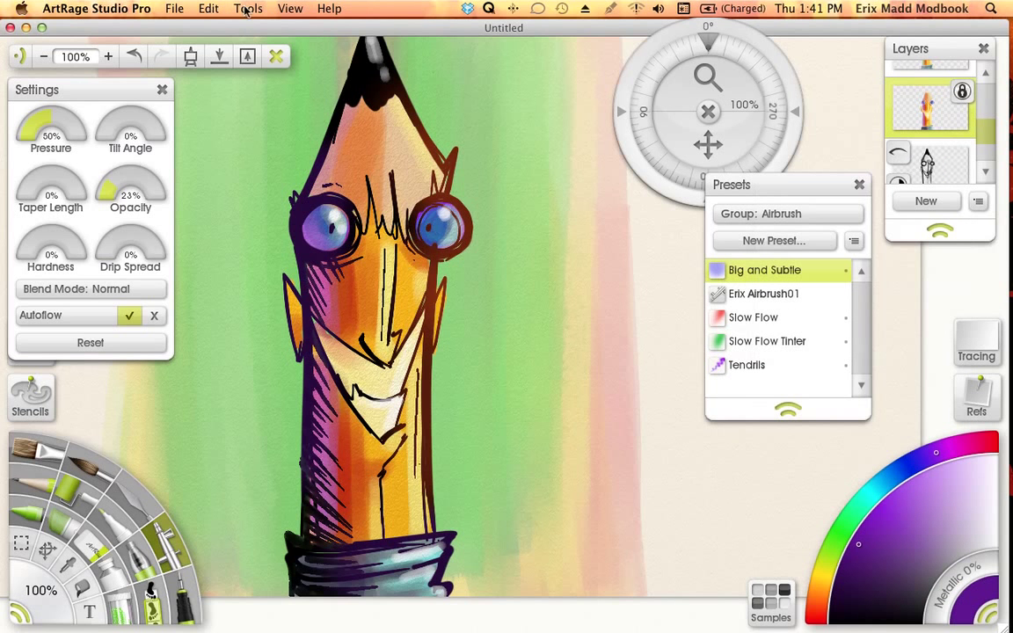
click(211, 8)
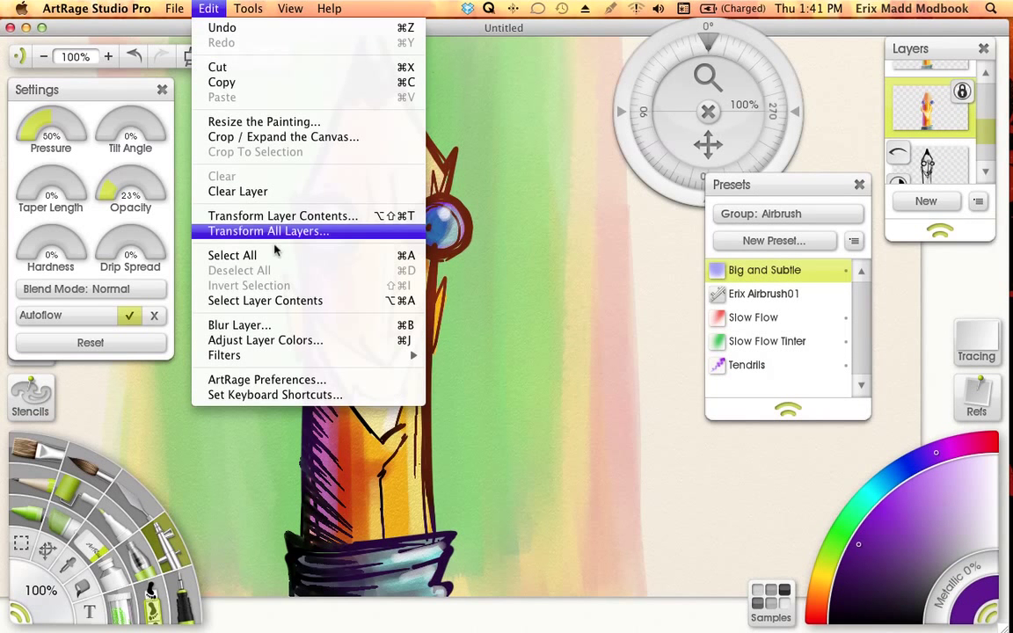
click(314, 341)
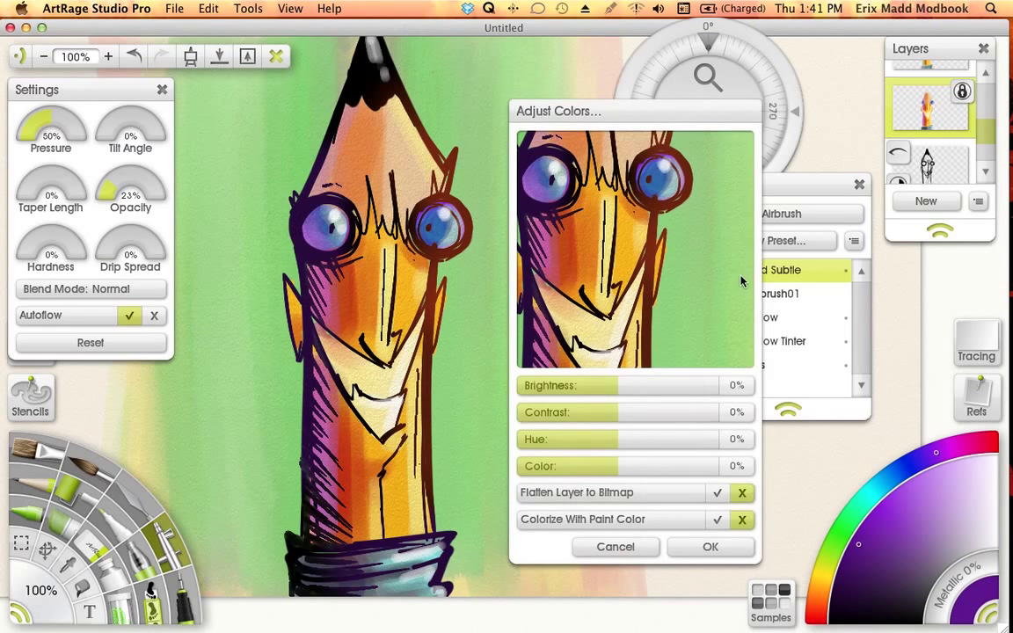
drag(630, 437, 647, 445)
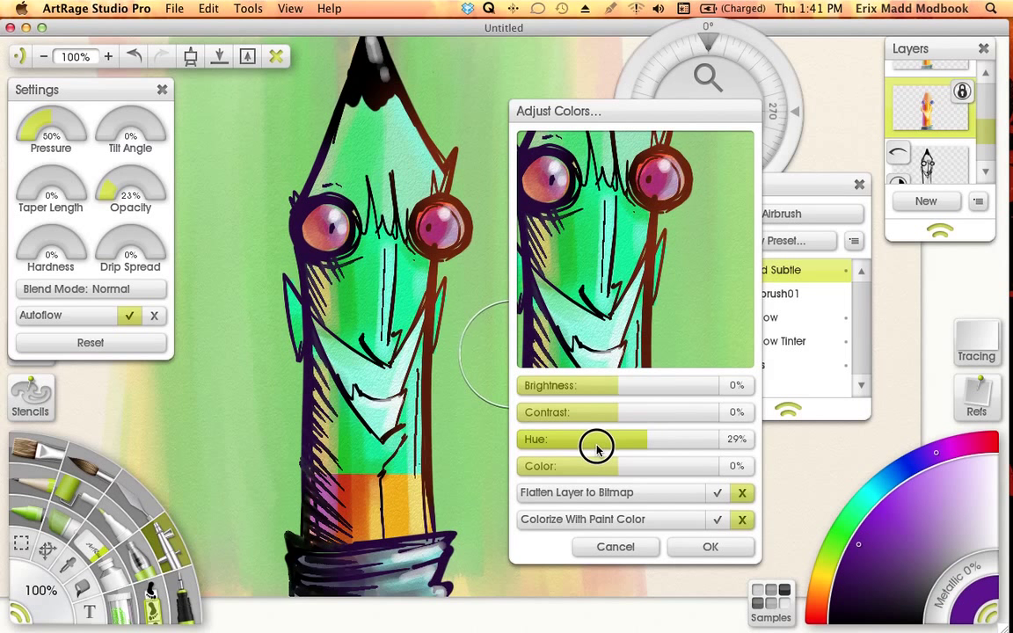
drag(597, 448, 605, 451)
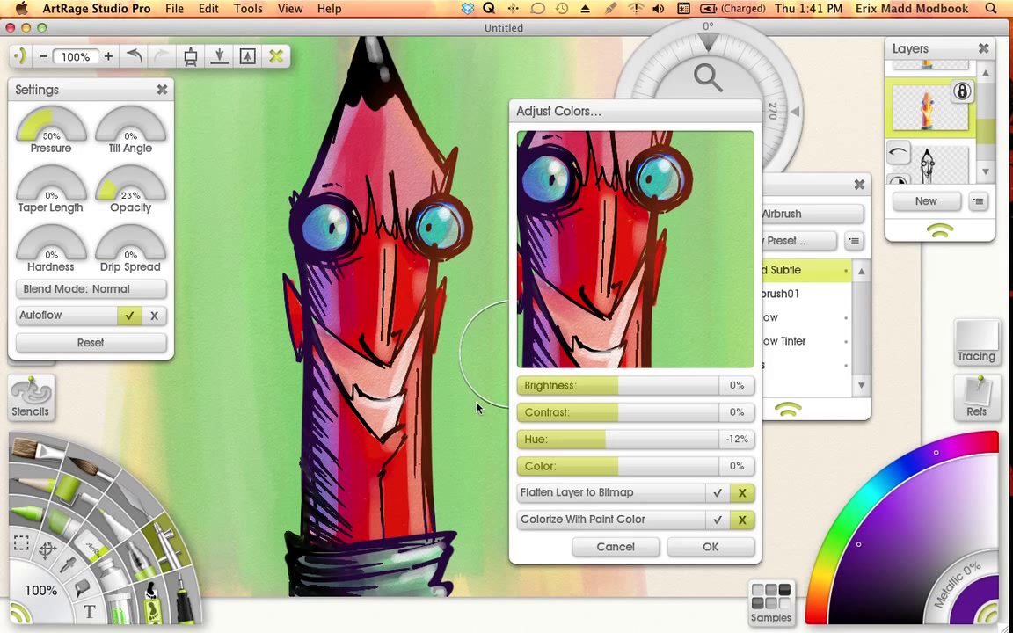
click(612, 444)
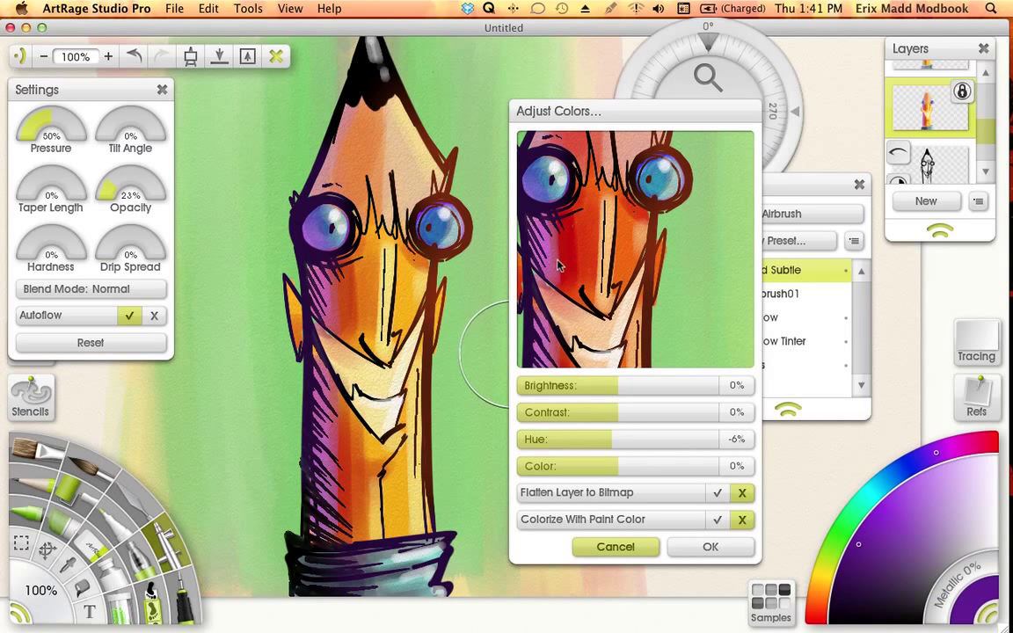
key(Return)
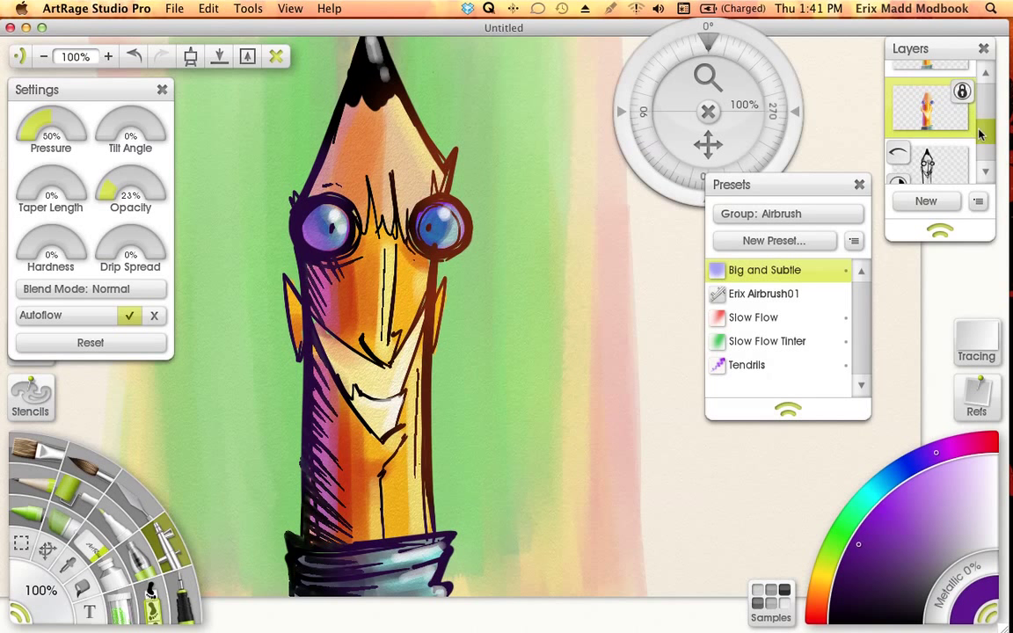
Select the green background layer and shift its hue by 20% with Adjust Layer Colors.
mouse_move(983, 134)
mouse_down()
mouse_move(977, 91)
mouse_move(986, 108)
mouse_move(974, 166)
mouse_up()
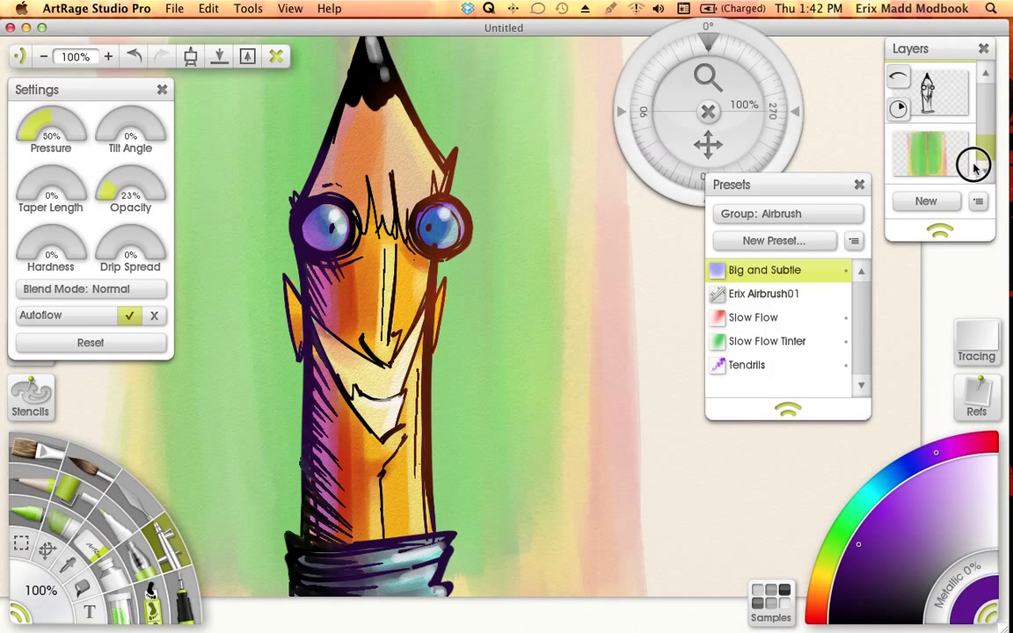
click(928, 146)
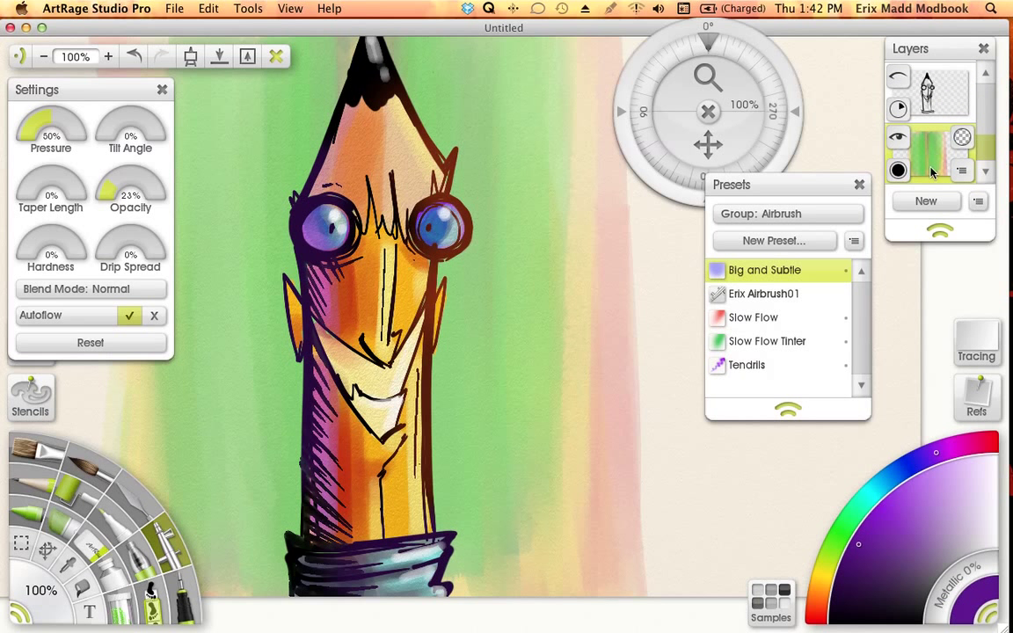
click(207, 10)
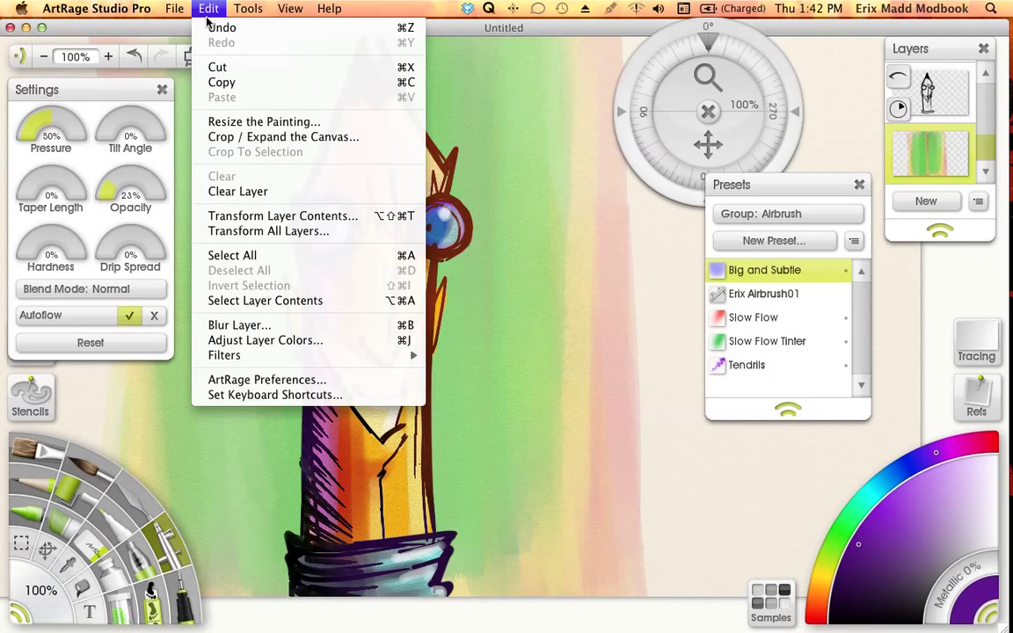
click(303, 339)
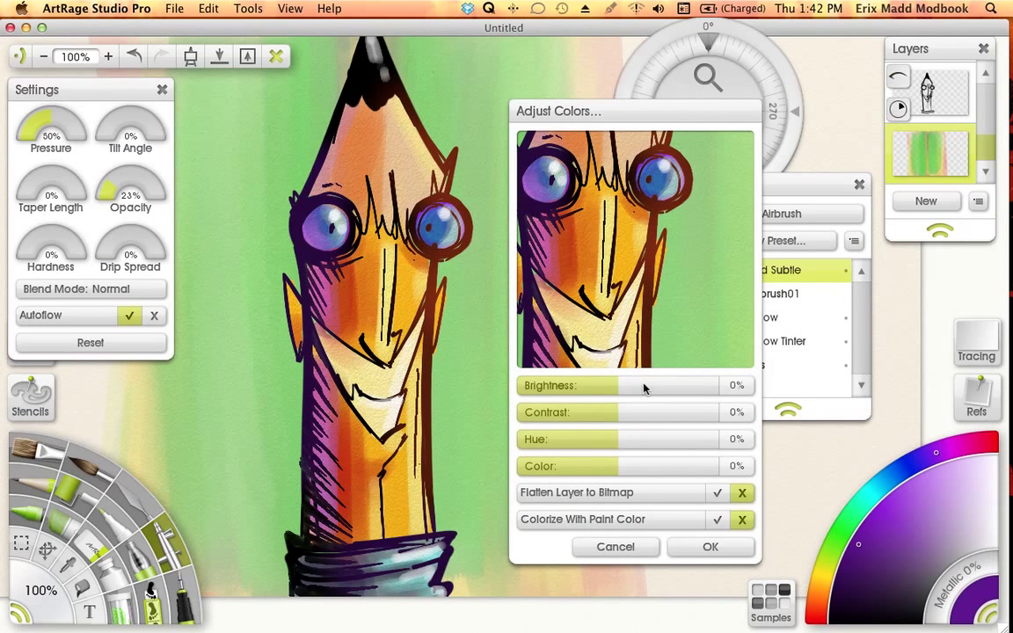
click(639, 441)
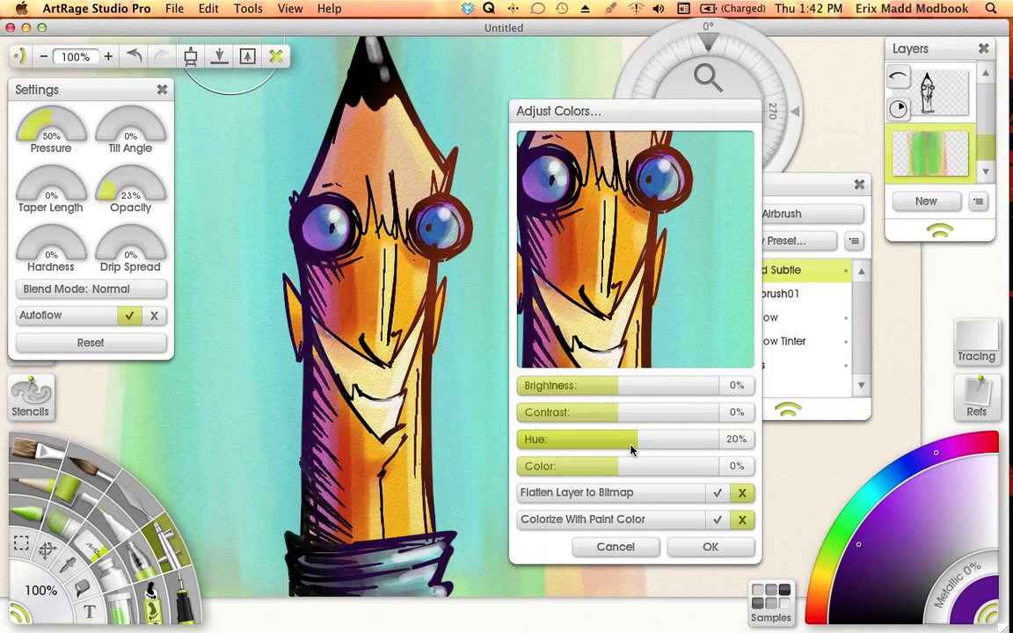
click(703, 549)
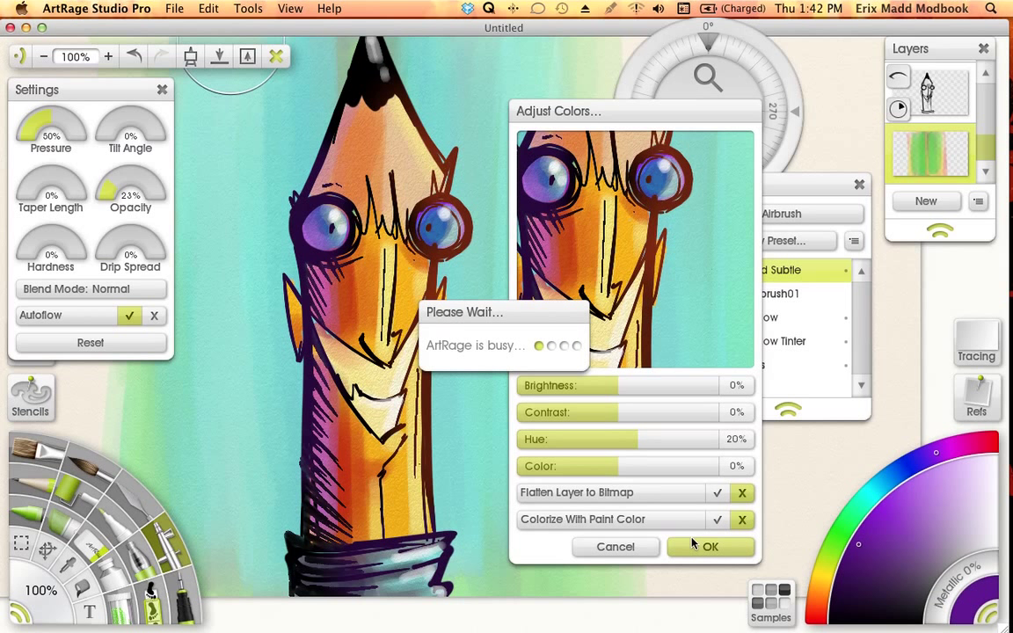